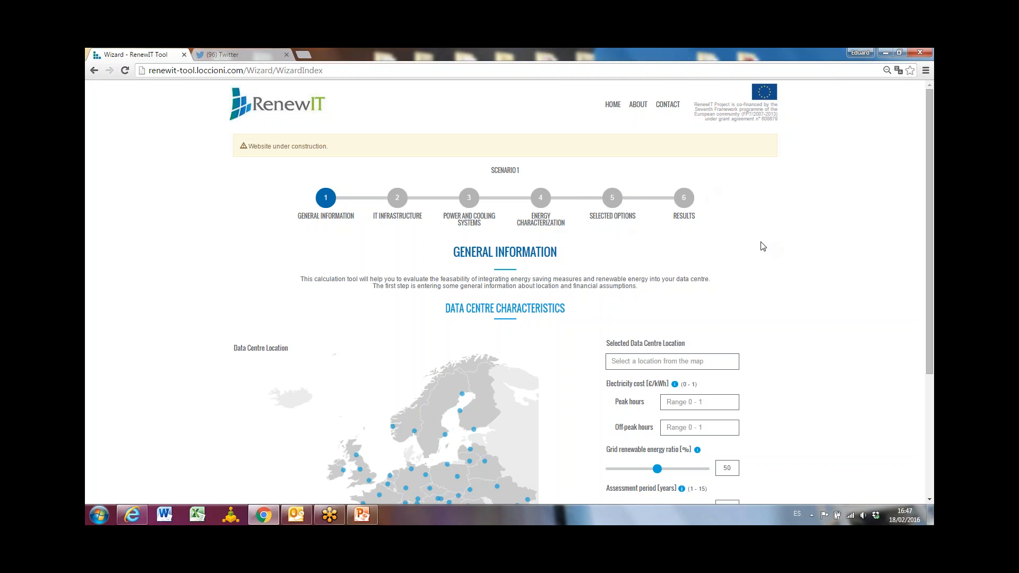
Select Stockholm on the map as the data centre location and set the assessment period to 15 years.
scroll(762, 246, down, 2)
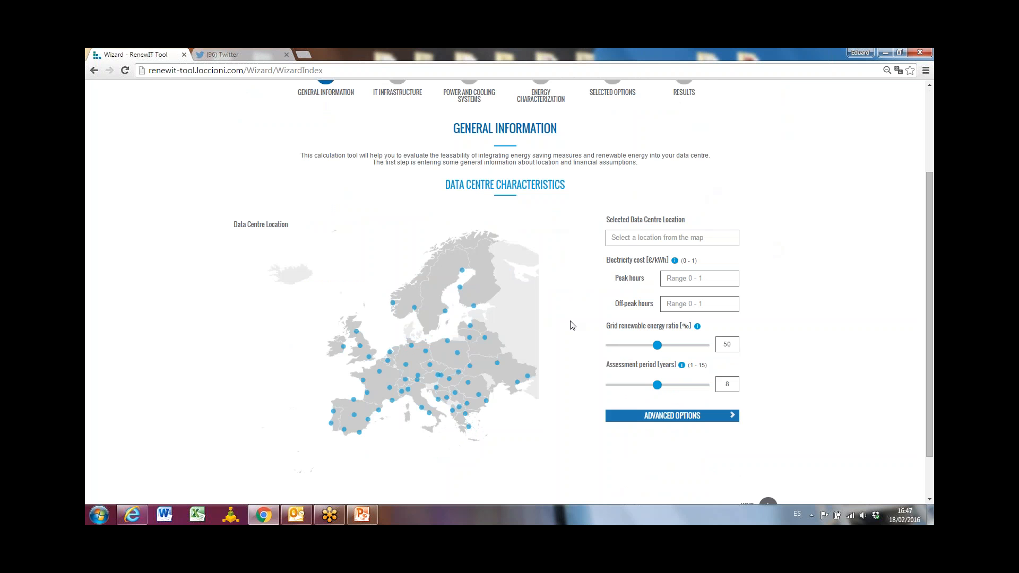
click(444, 311)
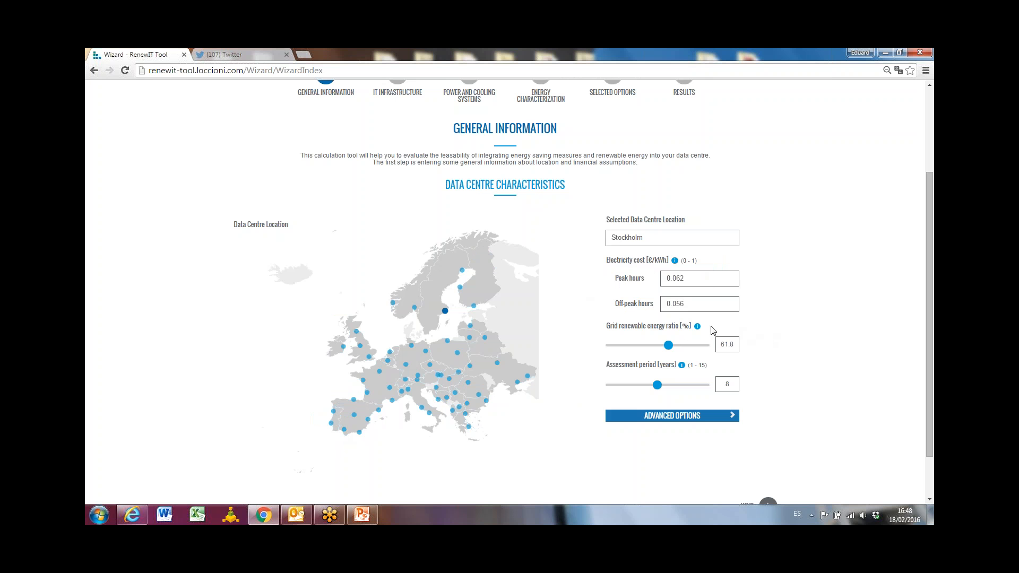
mouse_move(698, 326)
double_click(727, 383)
text(15)
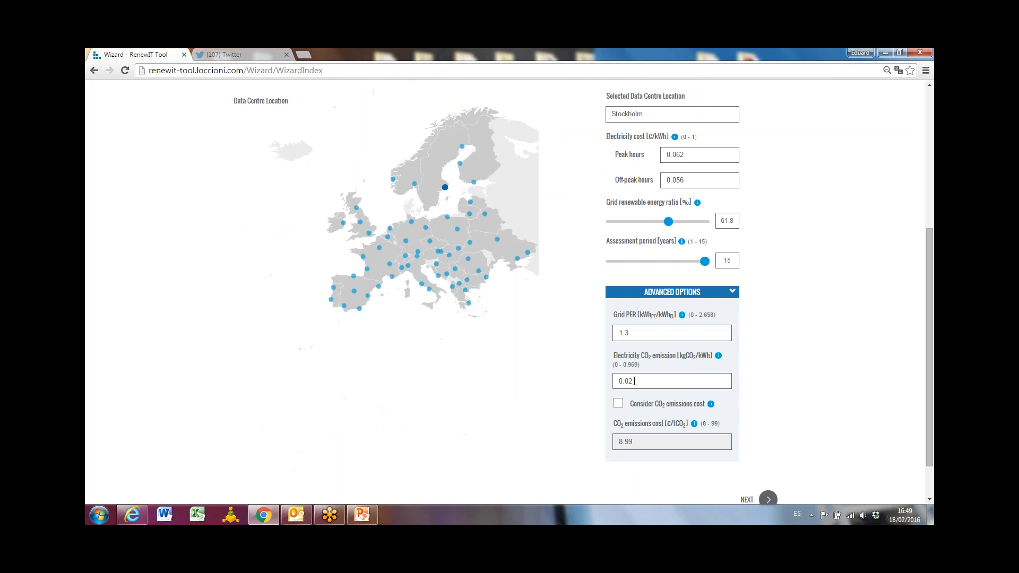
Review the electricity CO2 emission and CO2 emissions cost values in the advanced options, and collapse that section.
drag(633, 383, 588, 379)
click(644, 447)
drag(638, 381, 602, 380)
key(Right)
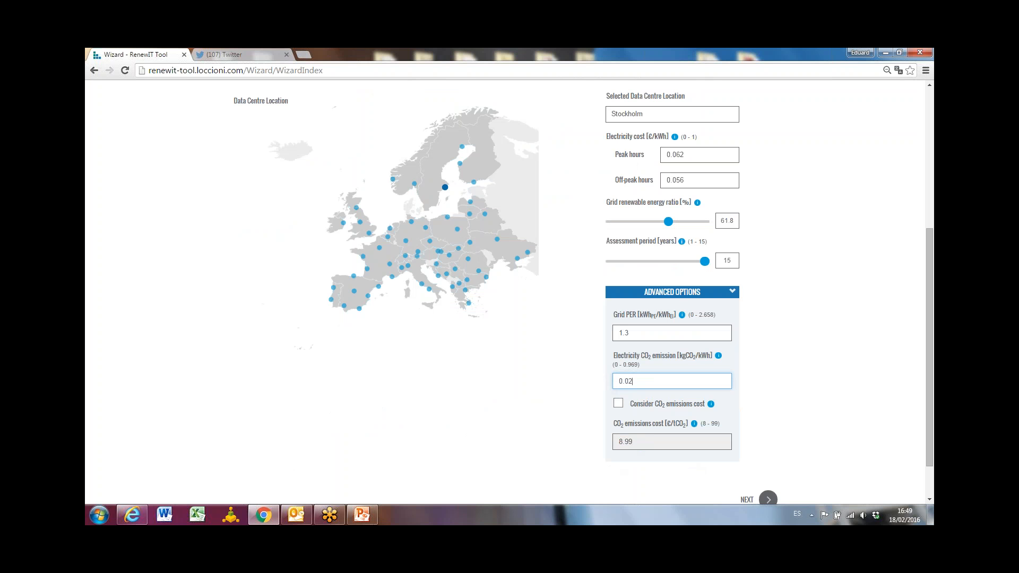
click(676, 298)
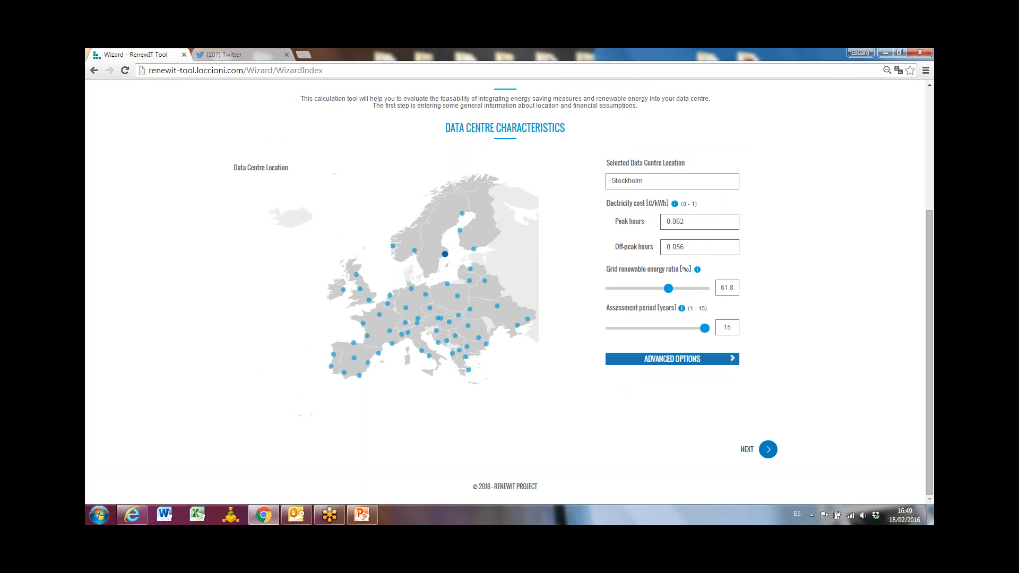
Continue to the IT infrastructure stage and define a High Performance Computing workload with an IT power capacity of 1000 kW.
click(768, 450)
scroll(360, 217, down, 2)
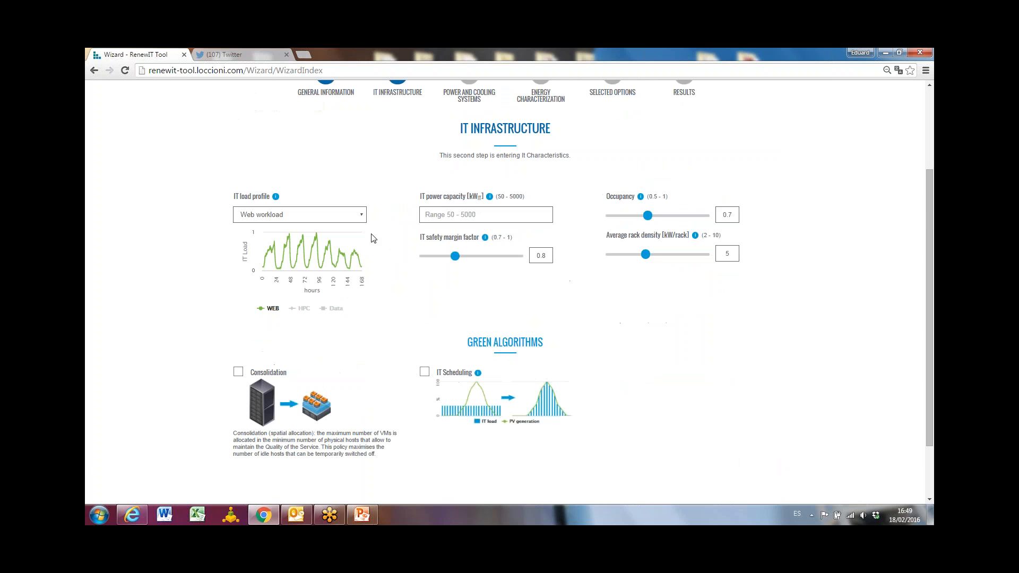
click(361, 217)
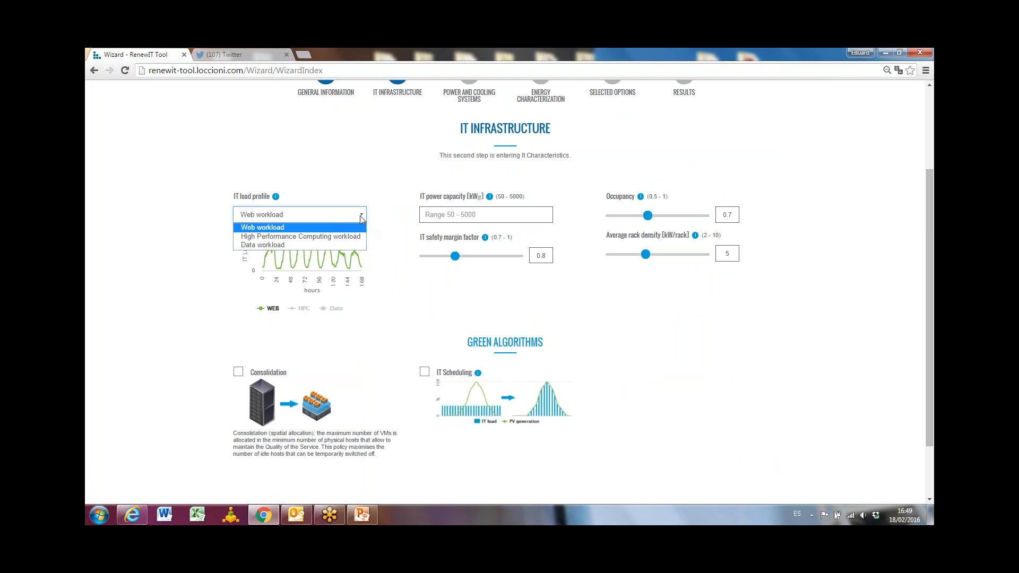
click(325, 237)
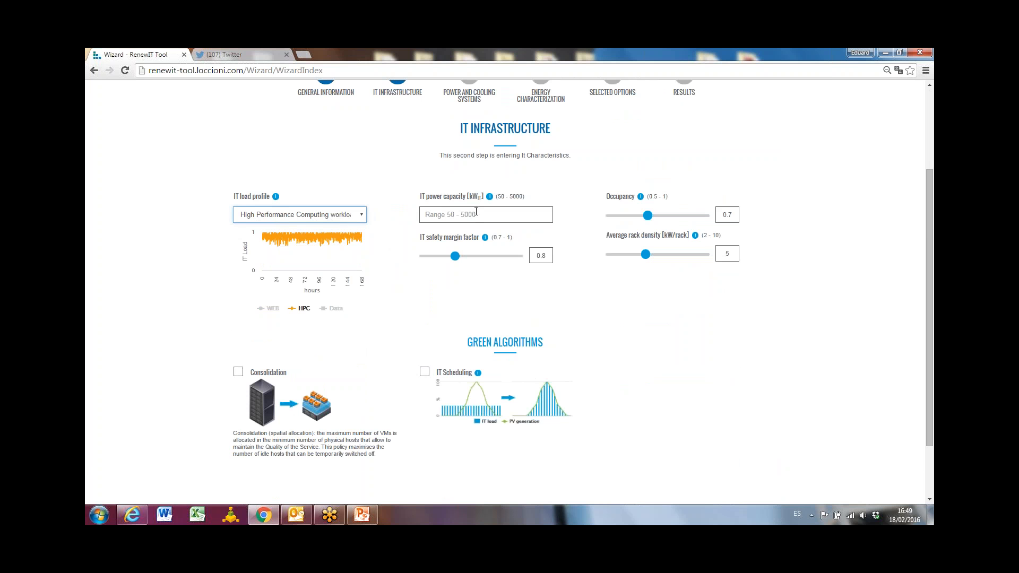
click(478, 214)
text(1000)
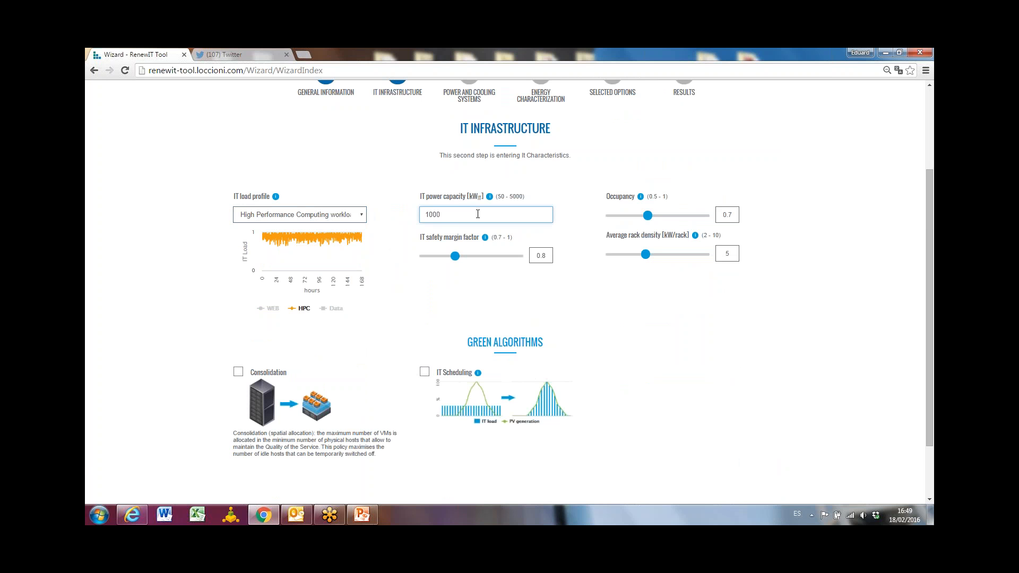
Set the IT safety margin factor to 0.95 and the occupancy to 0.9.
click(458, 255)
click(511, 257)
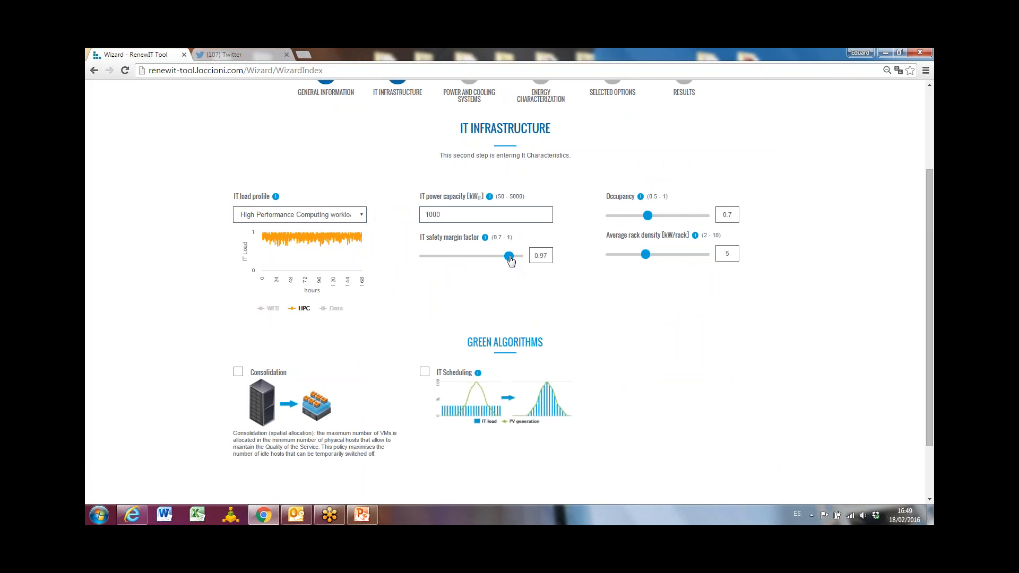
drag(509, 257, 503, 257)
drag(736, 214, 729, 213)
text(9)
scroll(682, 298, down, 3)
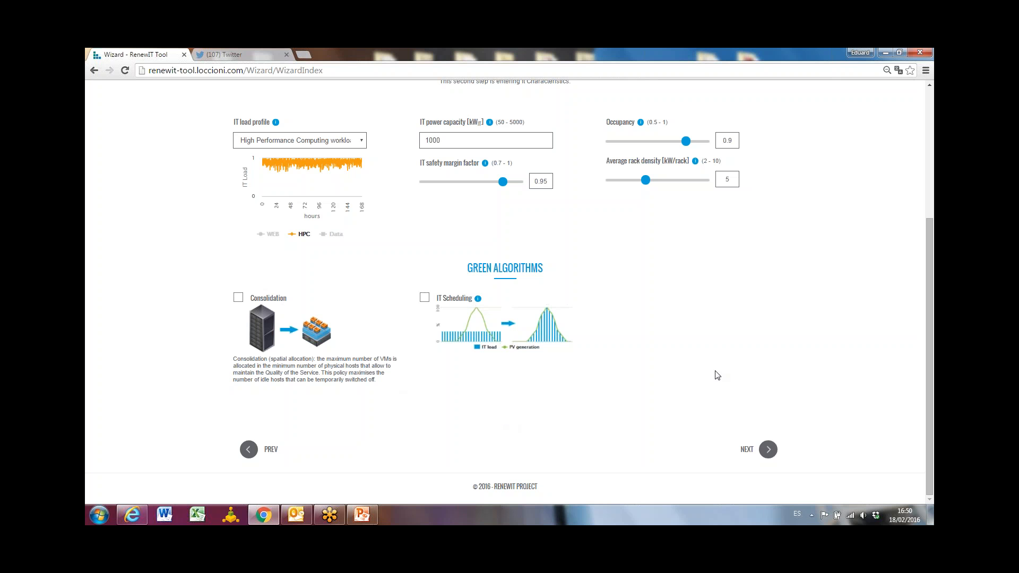
Choose the conventional power and cooling system with free cooling and hot or cold aisle containment, and proceed to energy characterization.
click(767, 449)
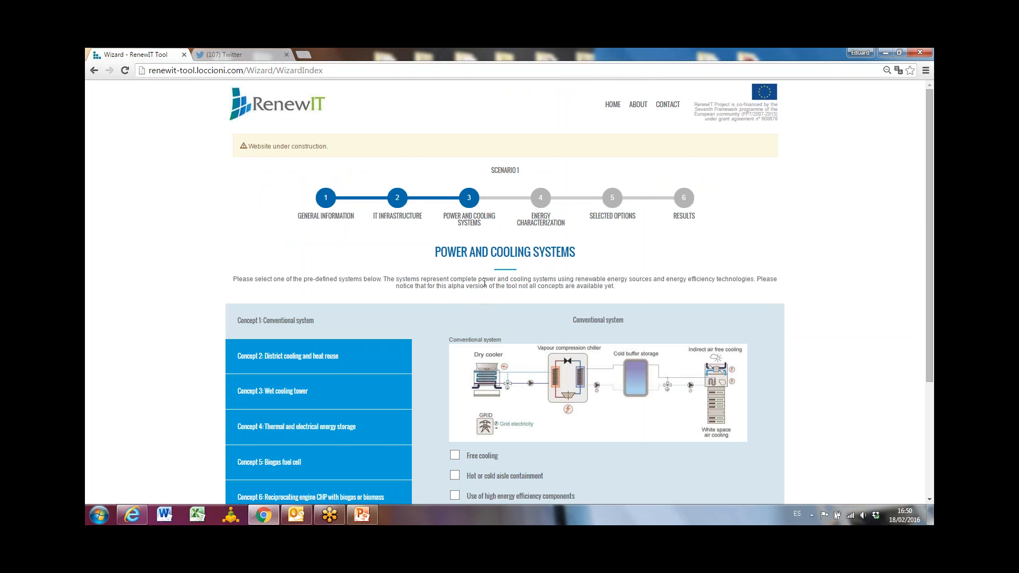
scroll(484, 282, down, 2)
click(541, 96)
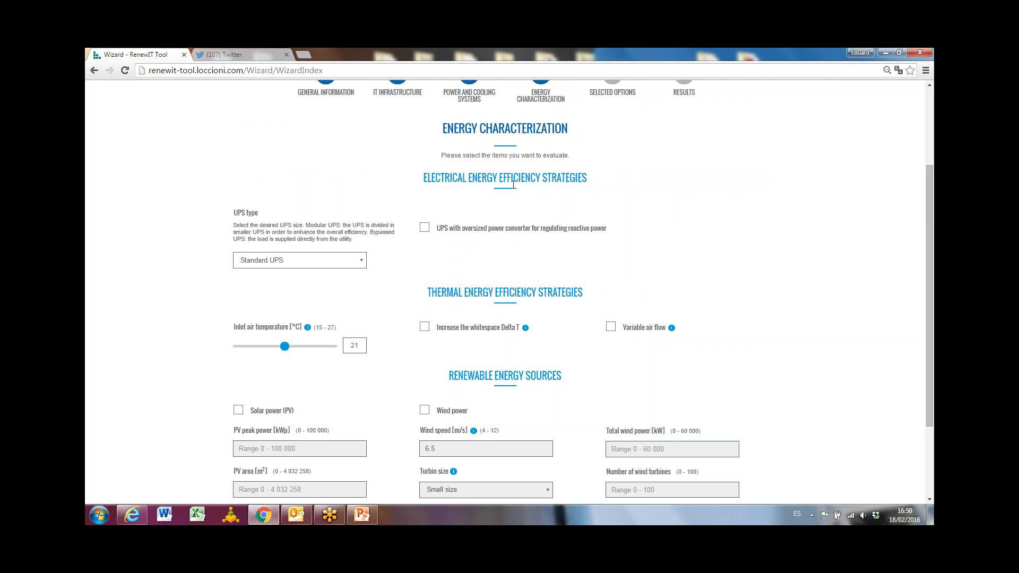
Keep Standard UPS as the UPS type and set the inlet air temperature to 24 °C.
click(282, 263)
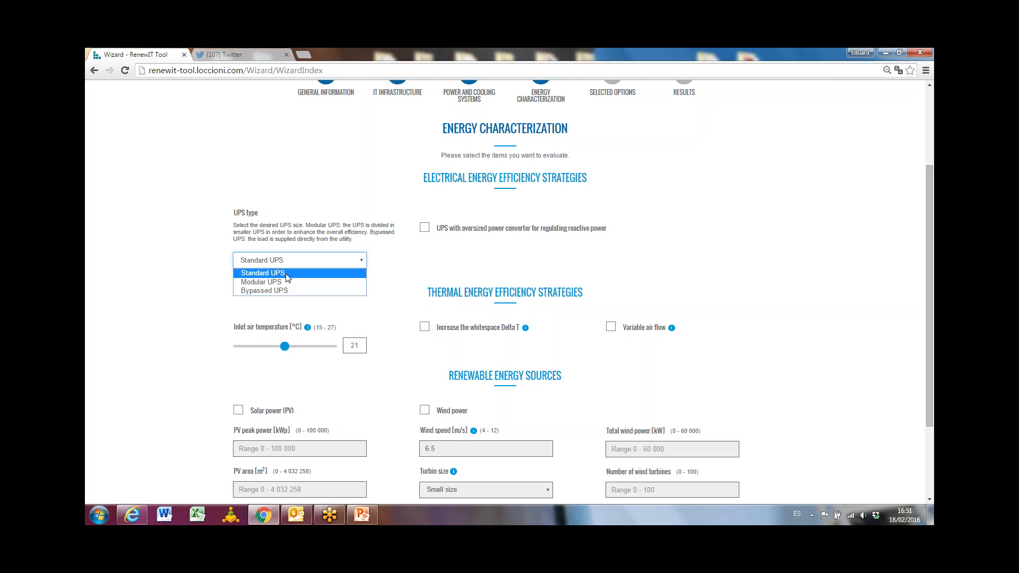
click(286, 277)
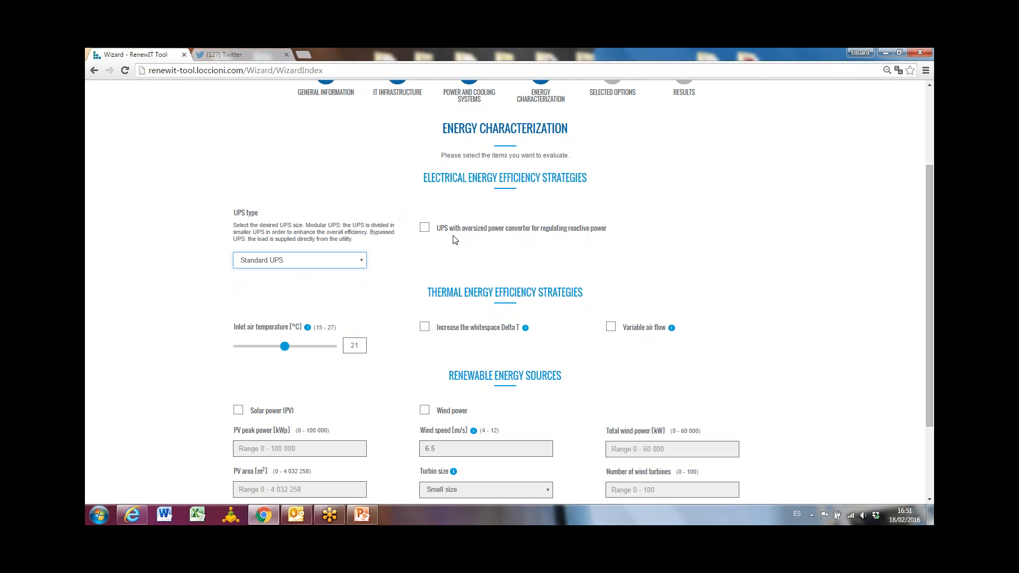
scroll(457, 240, down, 3)
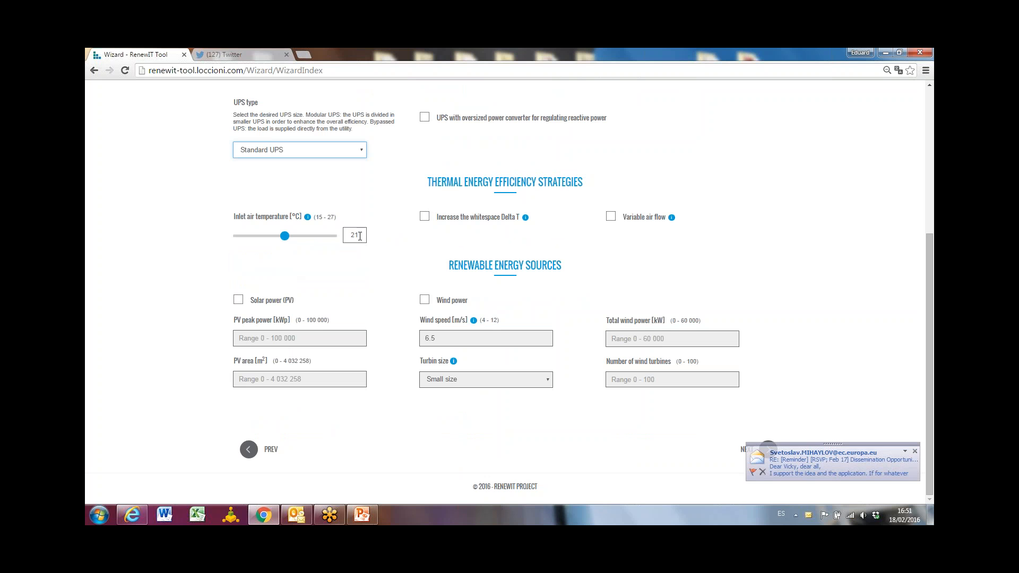
drag(360, 236, 348, 236)
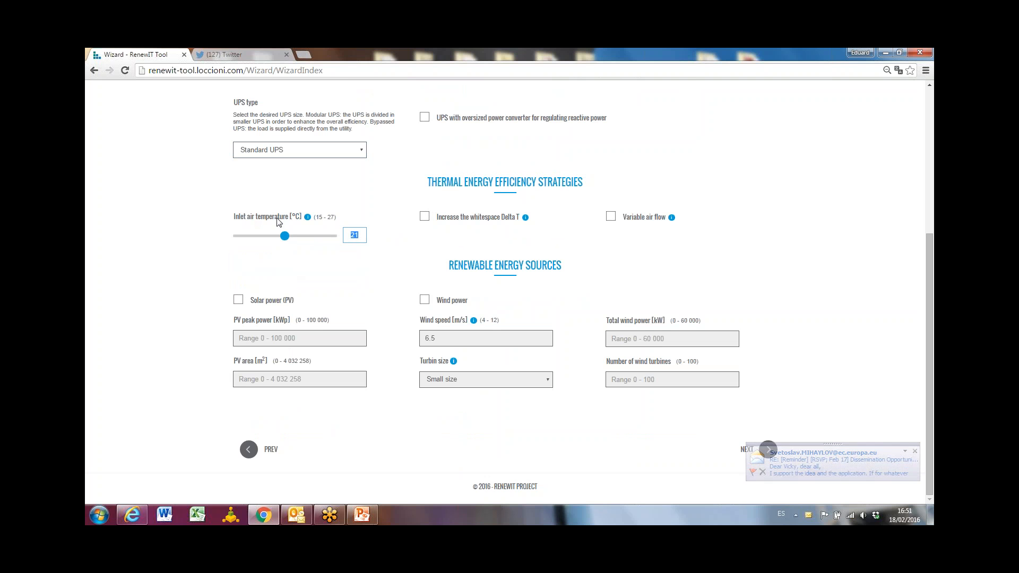
text(24)
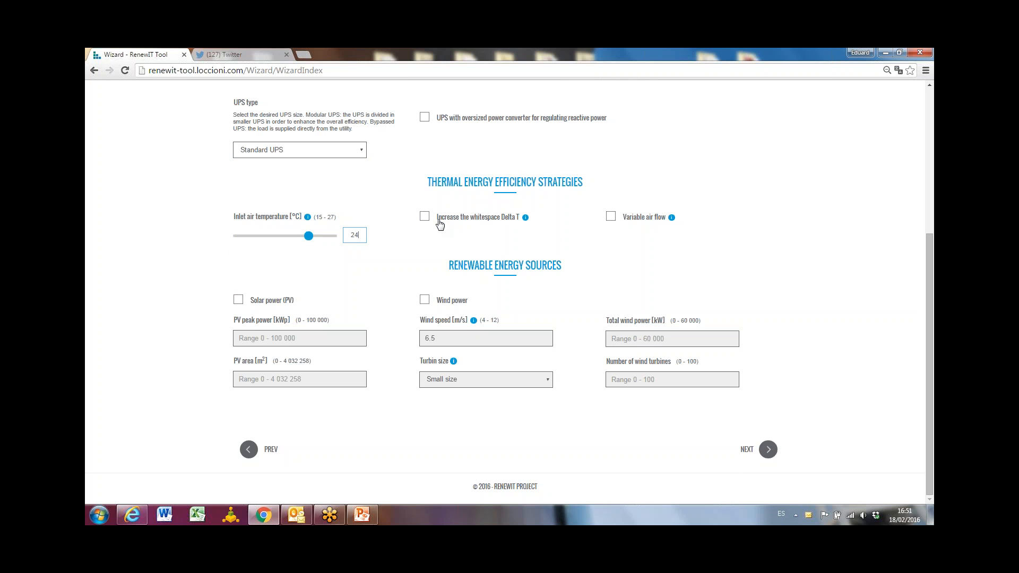
Enable the increased whitespace Delta T and variable air flow strategies, and continue to the selected options summary.
click(424, 217)
mouse_move(525, 218)
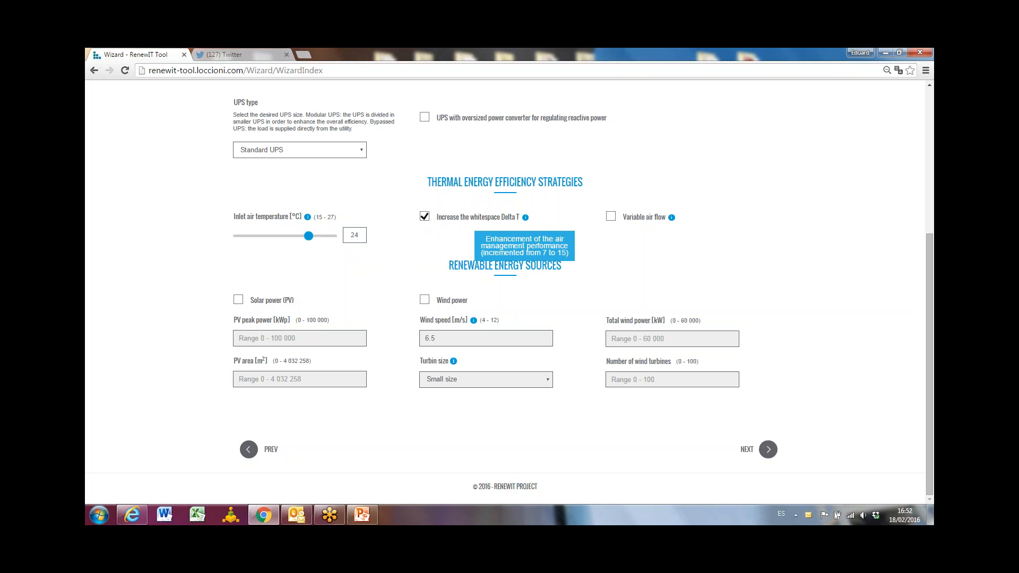
click(611, 217)
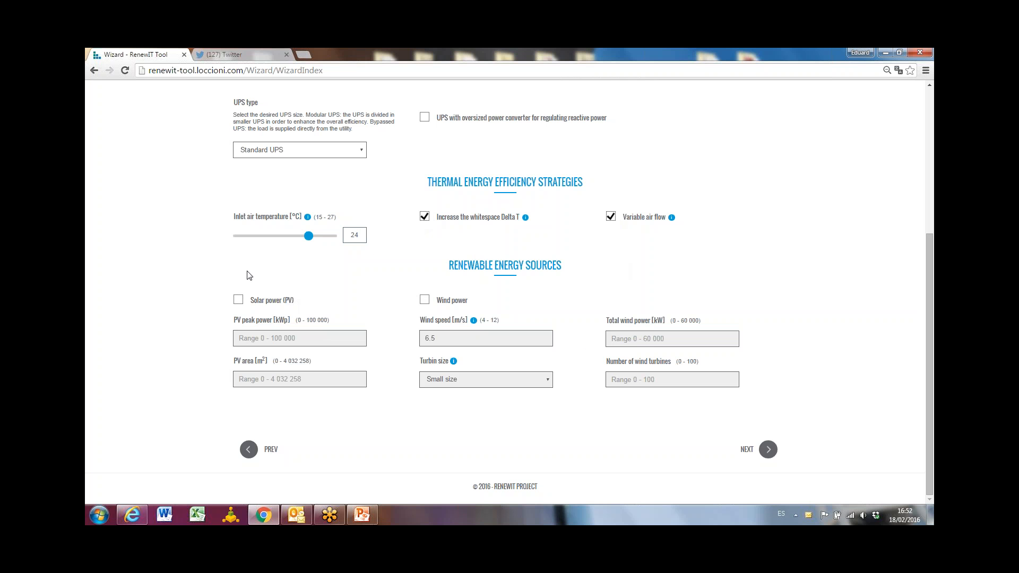
click(768, 450)
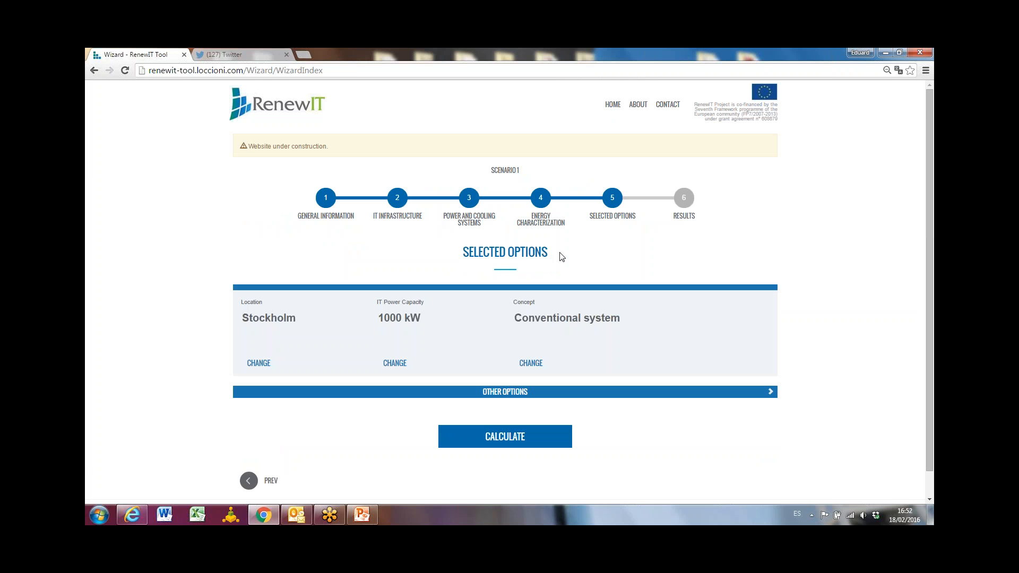
Expand the other options to check the full scenario summary, and calculate the results.
scroll(561, 256, down, 1)
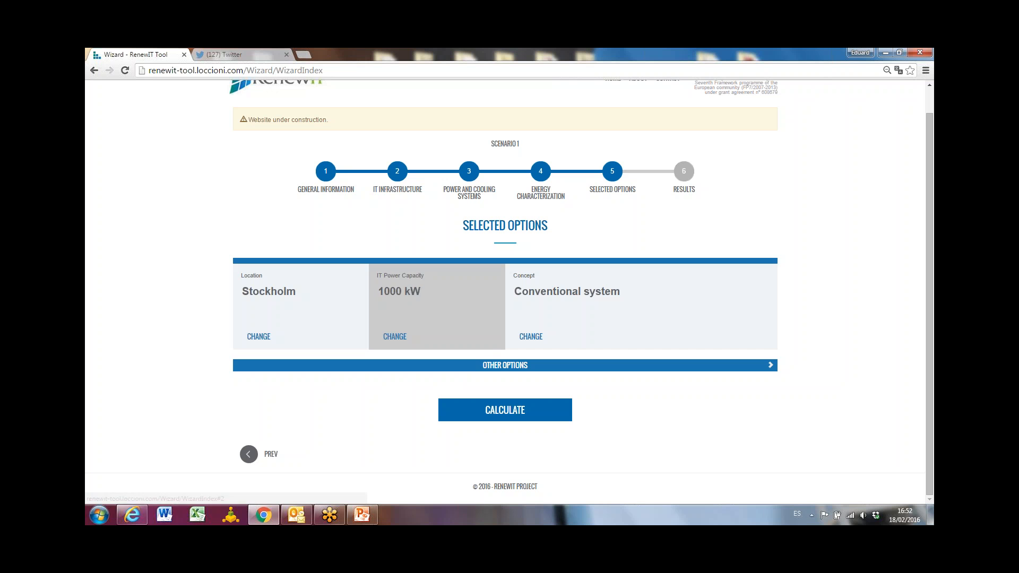
click(604, 375)
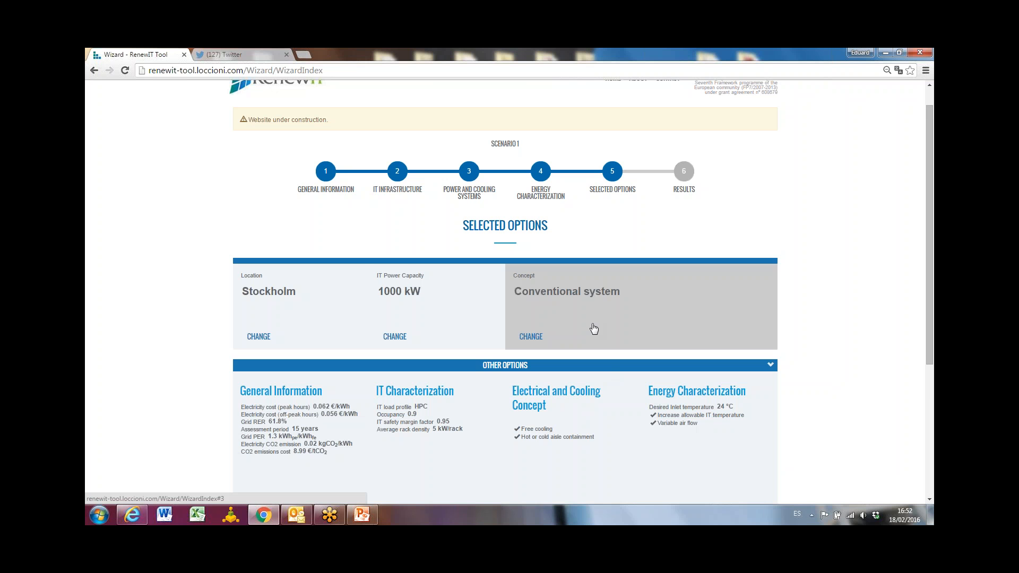
scroll(419, 186, down, 2)
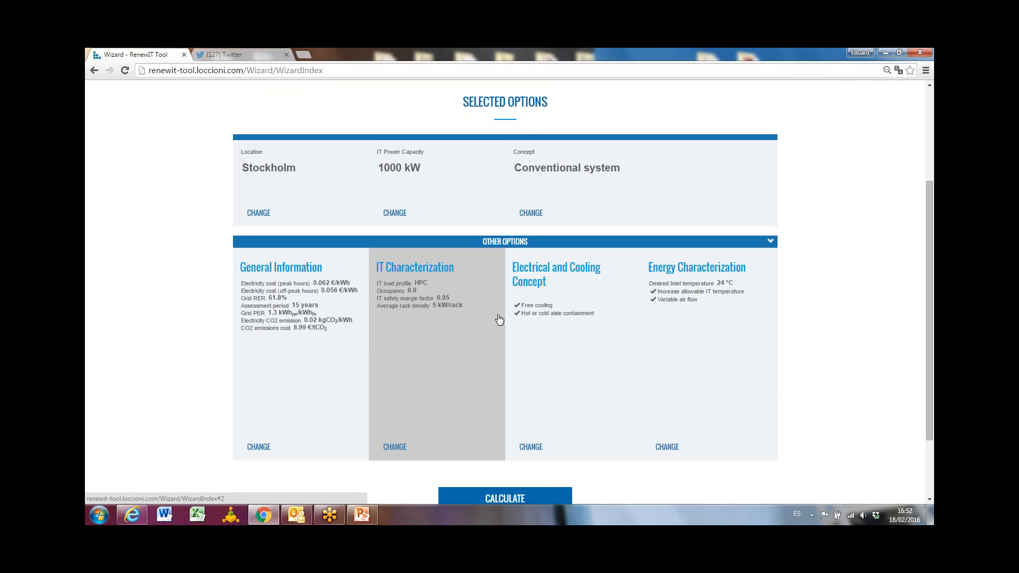
scroll(499, 318, down, 2)
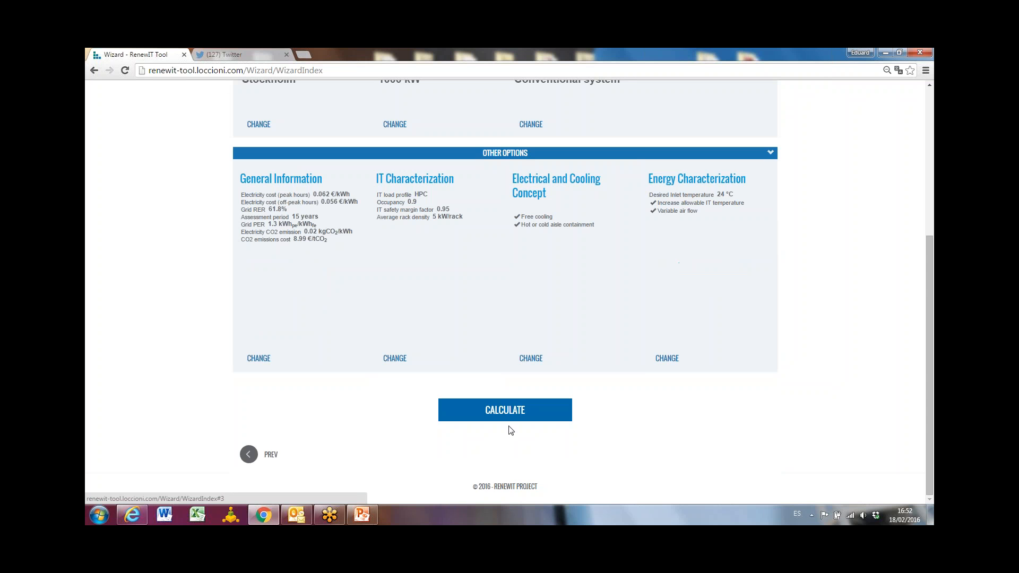
click(510, 414)
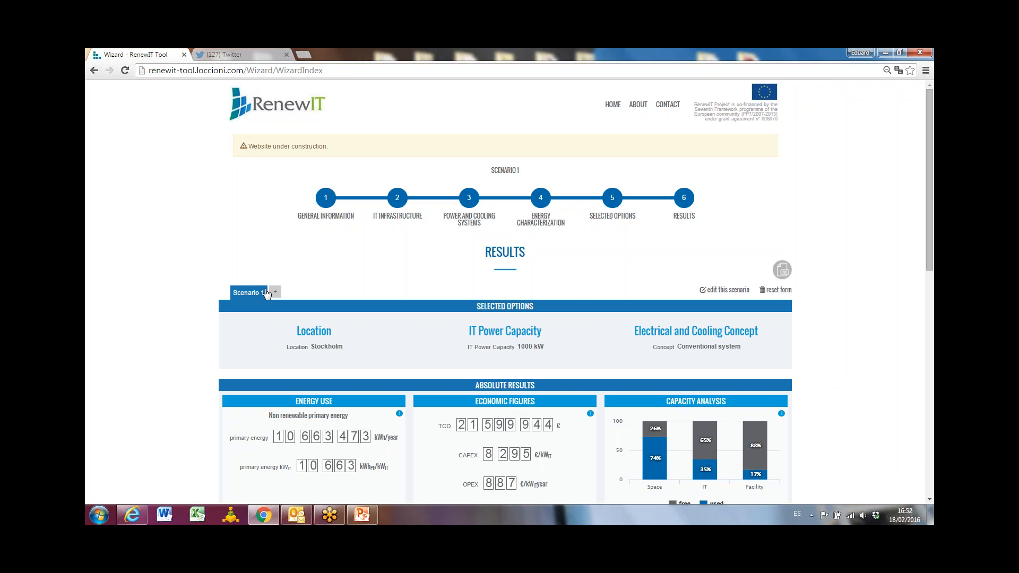
Examine the scenario's energy use, economic figures, capacity analysis, efficiency indicators and relative savings in the results.
scroll(252, 303, down, 2)
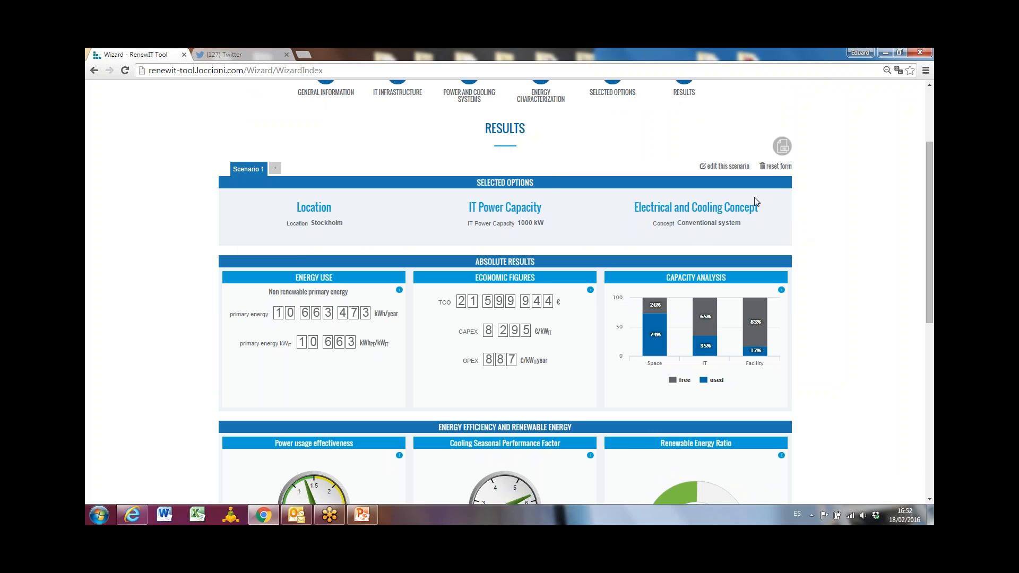
scroll(757, 202, down, 2)
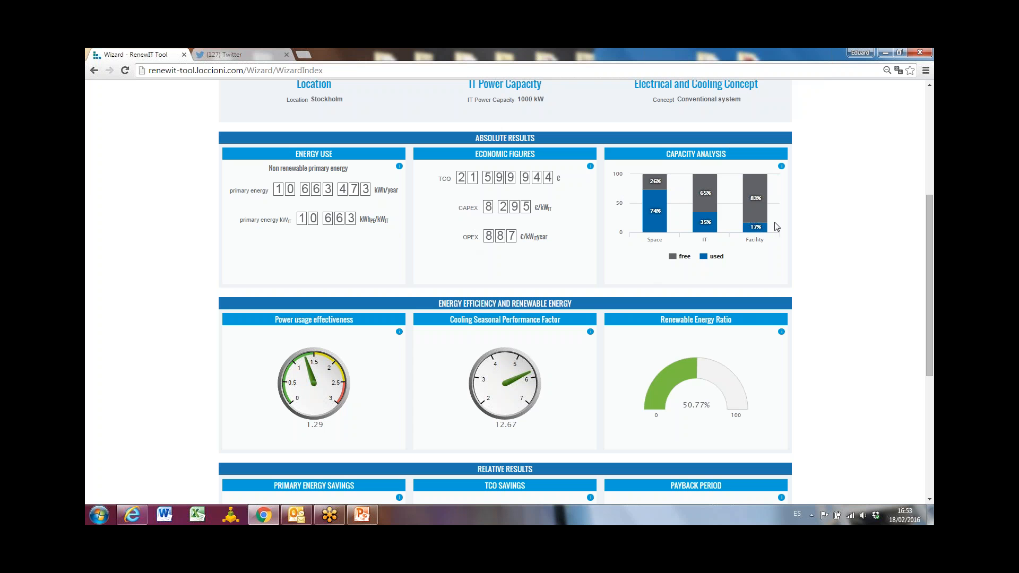
mouse_move(768, 254)
scroll(653, 253, down, 2)
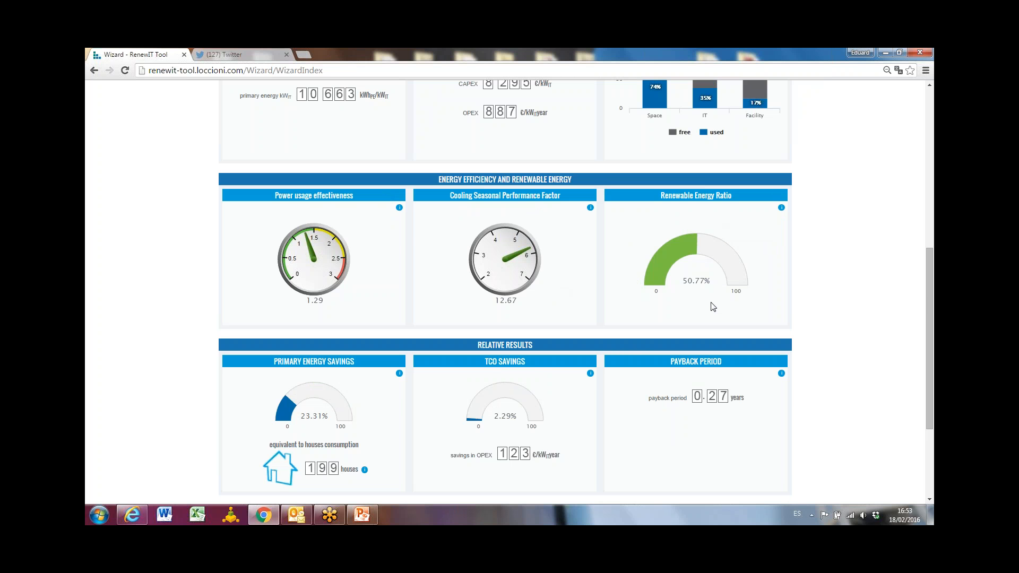
scroll(713, 307, down, 3)
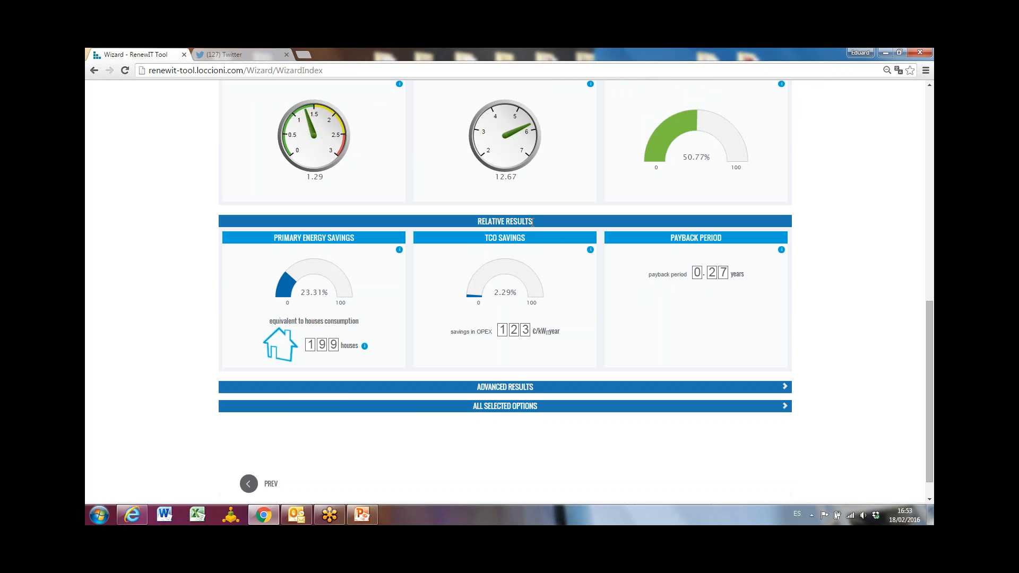
scroll(532, 222, up, 10)
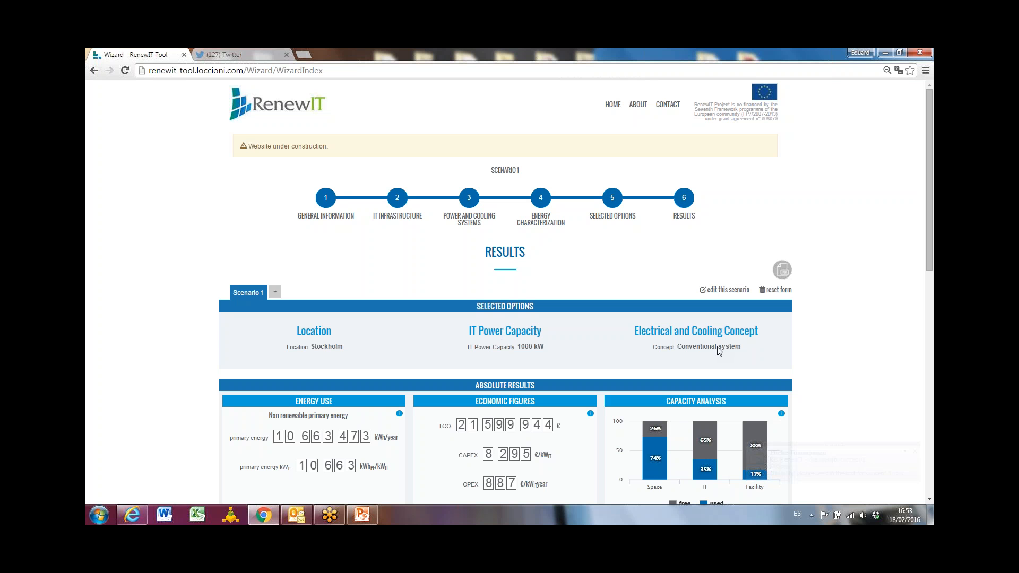
scroll(719, 350, down, 10)
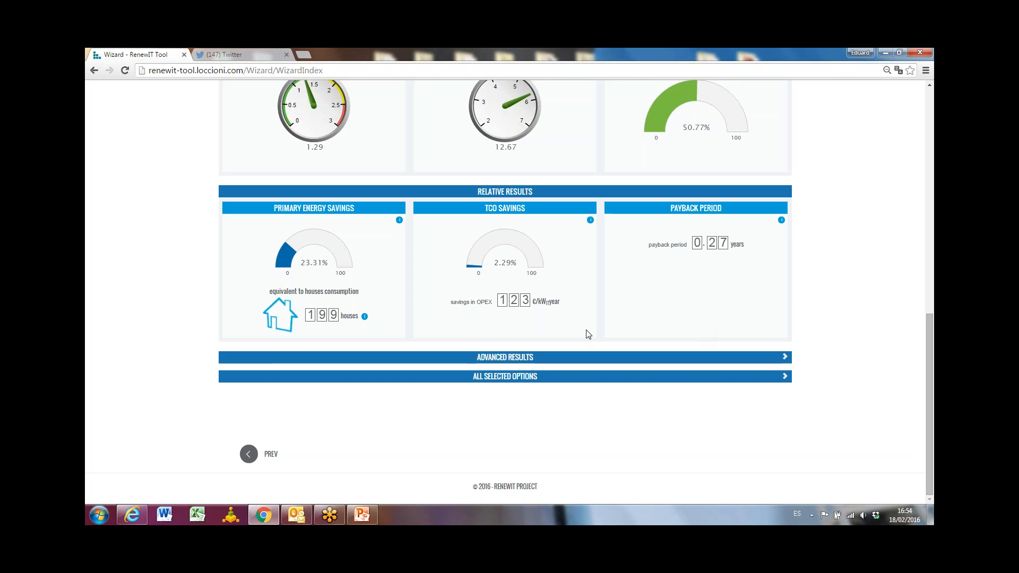
scroll(586, 334, up, 10)
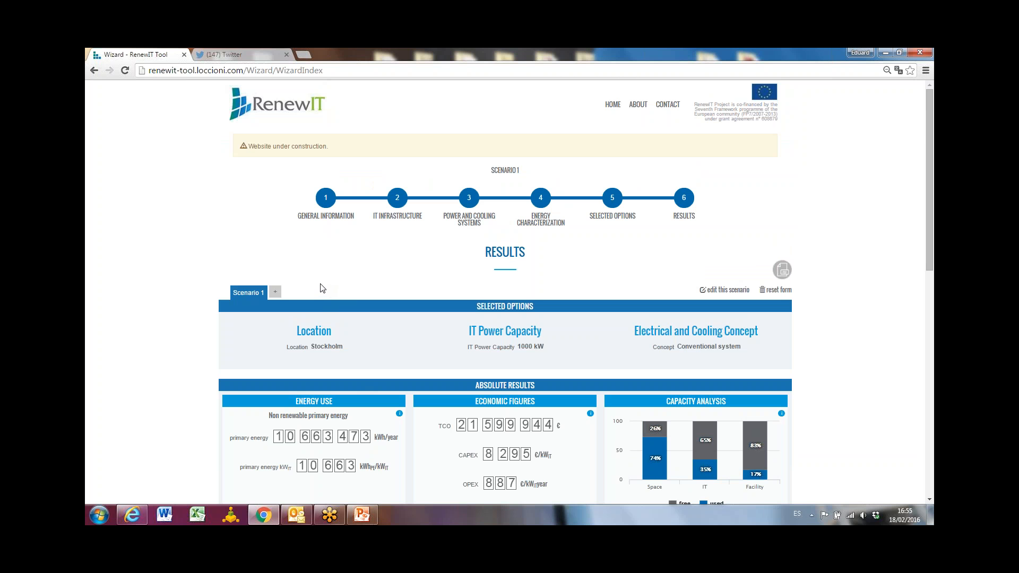
Add a second scenario from the results and bring up its general information form.
scroll(295, 266, down, 2)
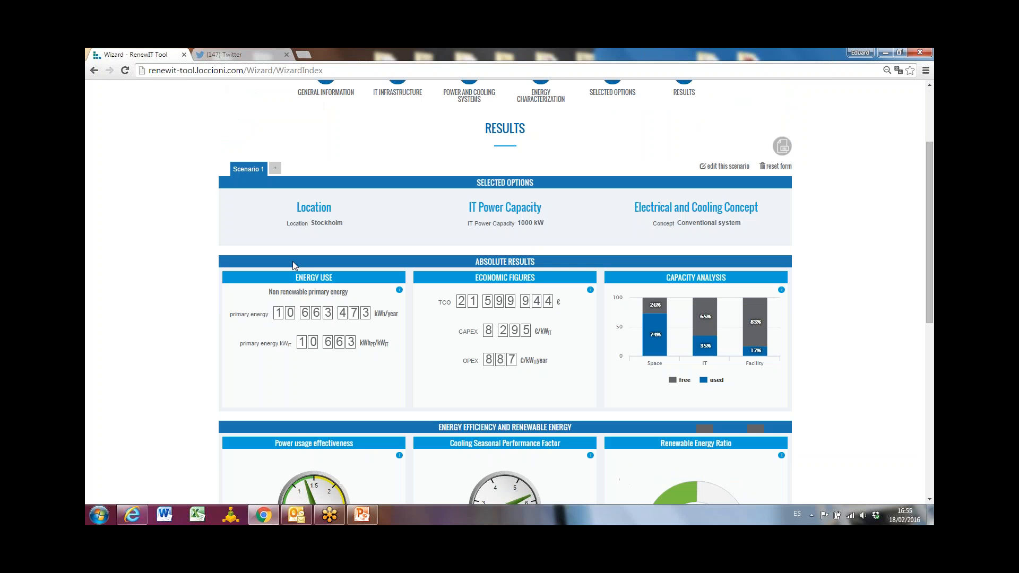
click(275, 170)
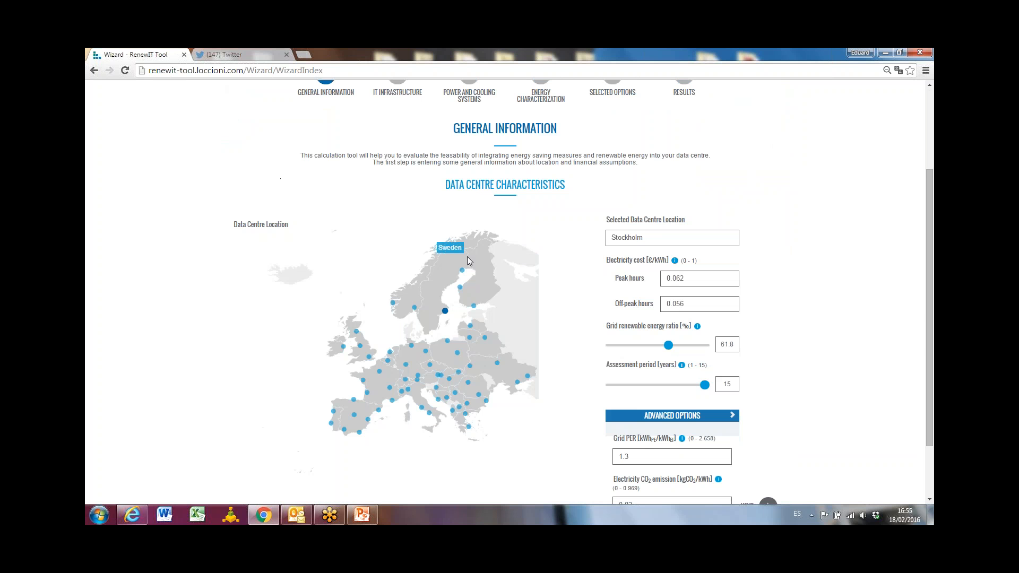
scroll(463, 209, down, 4)
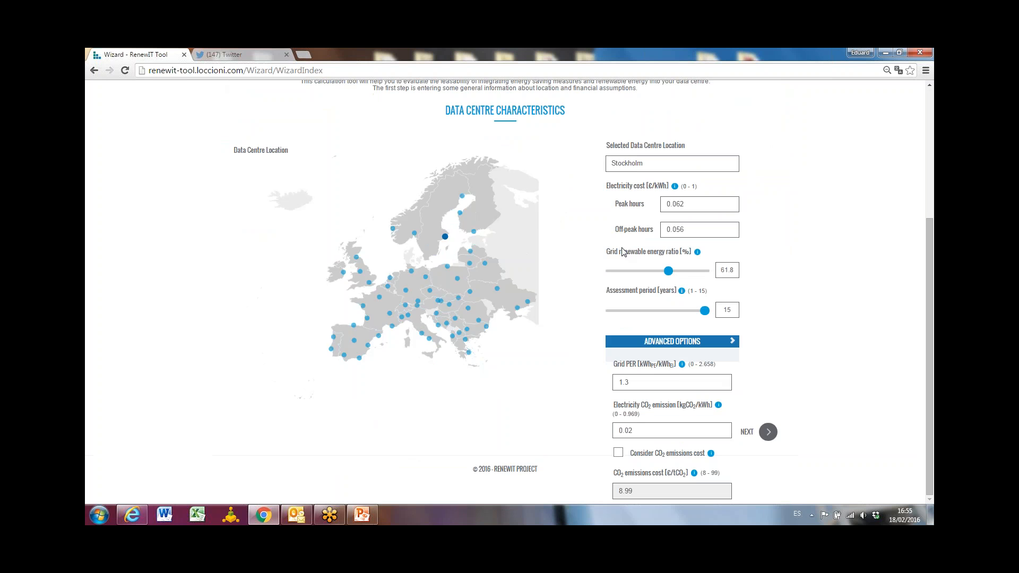
Set the second scenario's data centre location to Madrid and continue to the IT infrastructure form.
scroll(622, 250, up, 4)
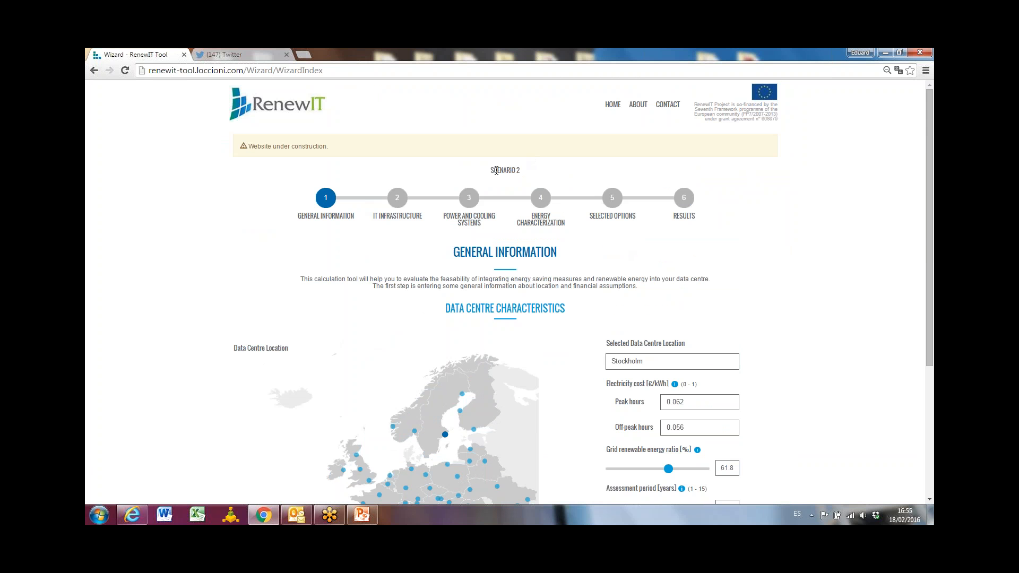
scroll(421, 250, down, 2)
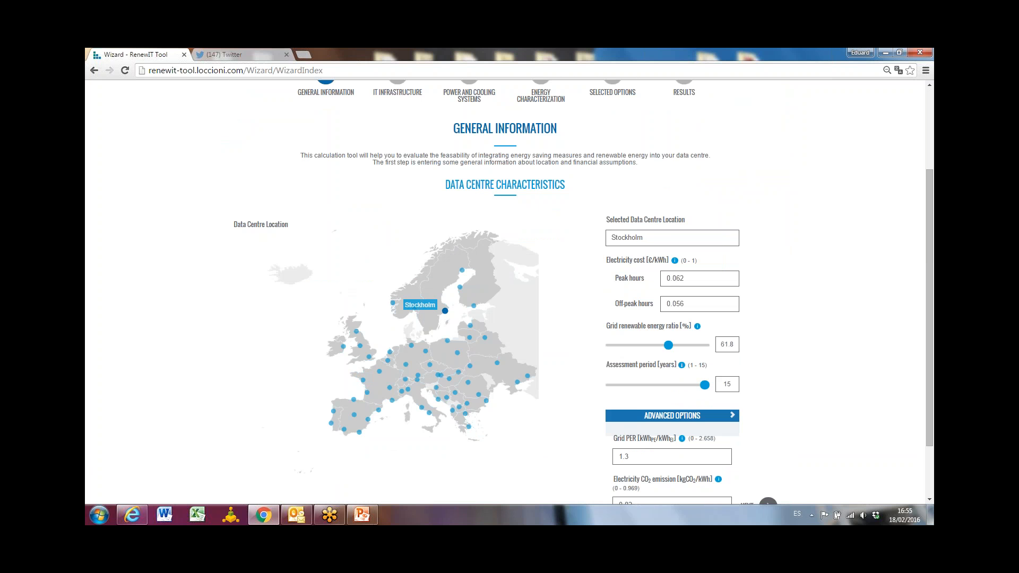
click(354, 415)
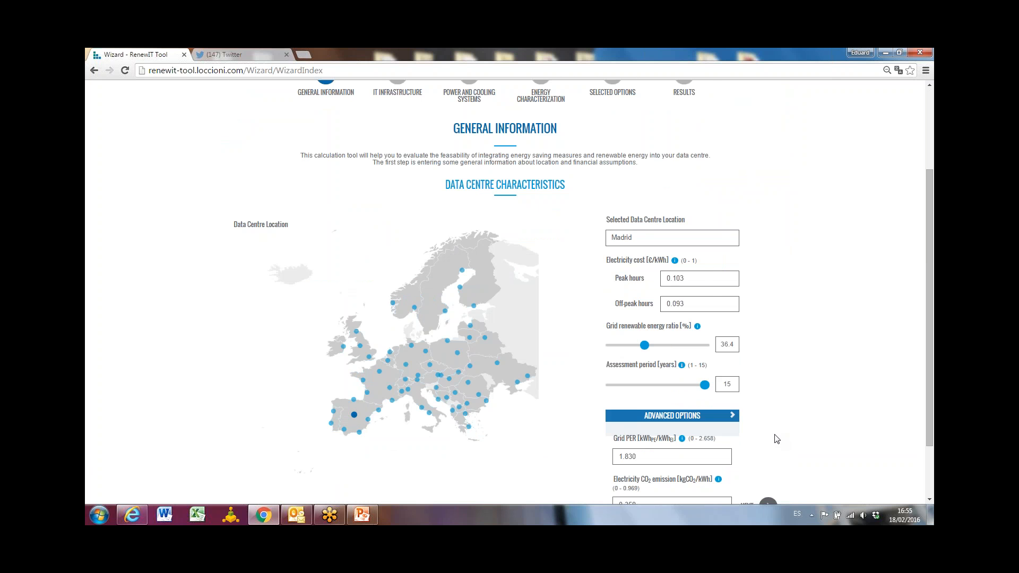
scroll(720, 228, down, 2)
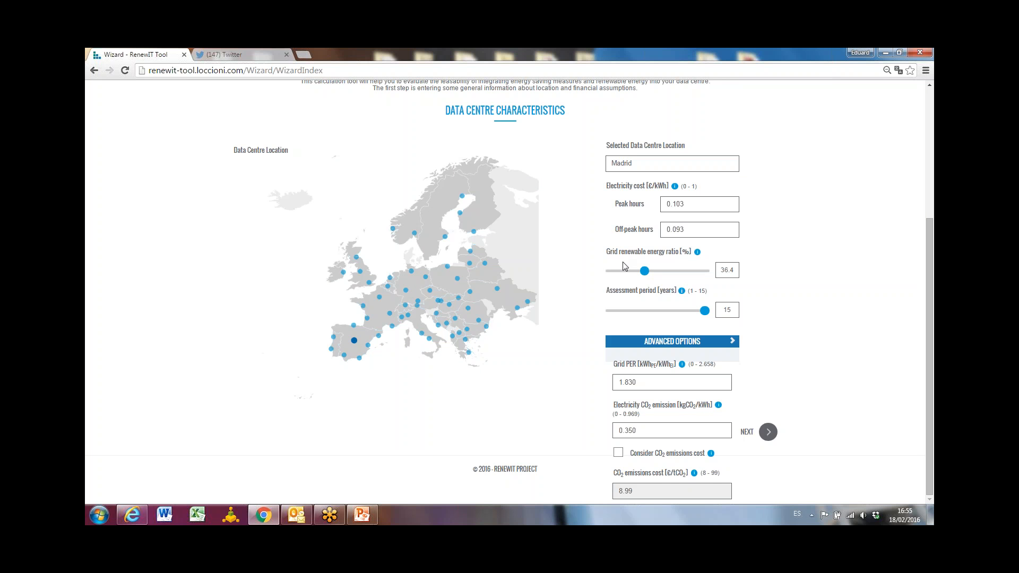
click(732, 342)
click(768, 449)
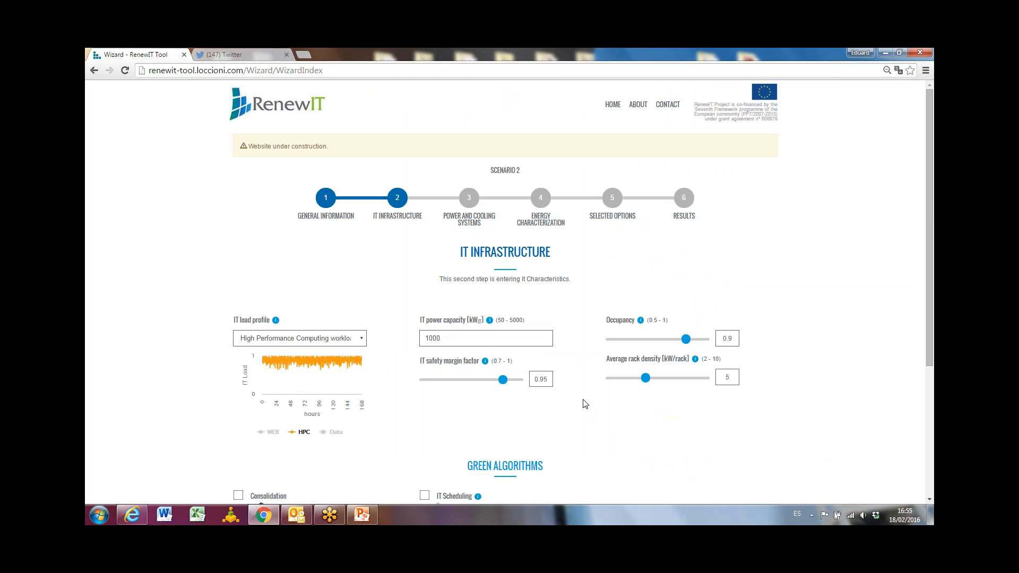
Keep the IT infrastructure and conventional cooling system settings, and continue to the energy characterization form.
scroll(584, 405, down, 4)
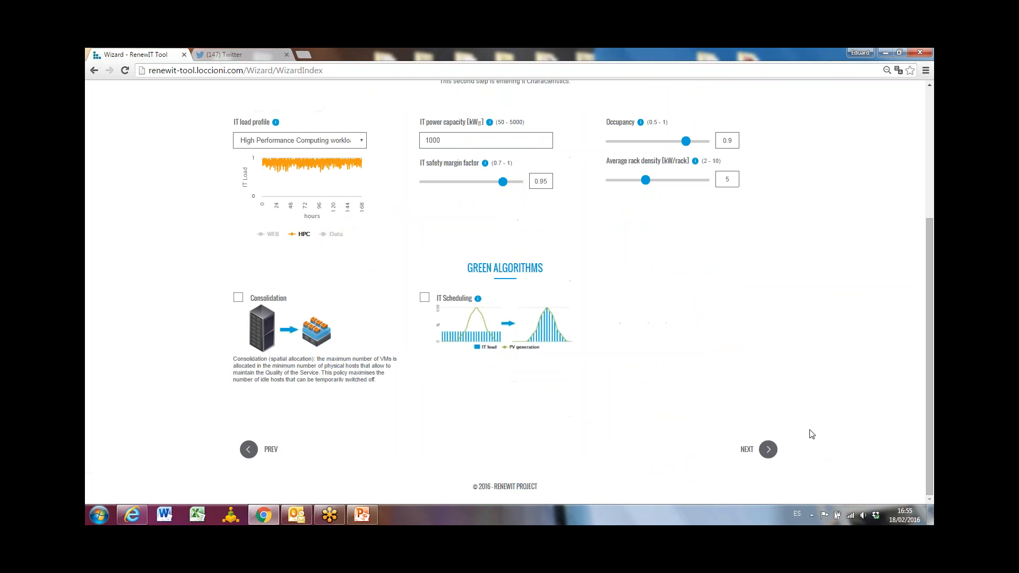
click(768, 450)
scroll(700, 326, down, 4)
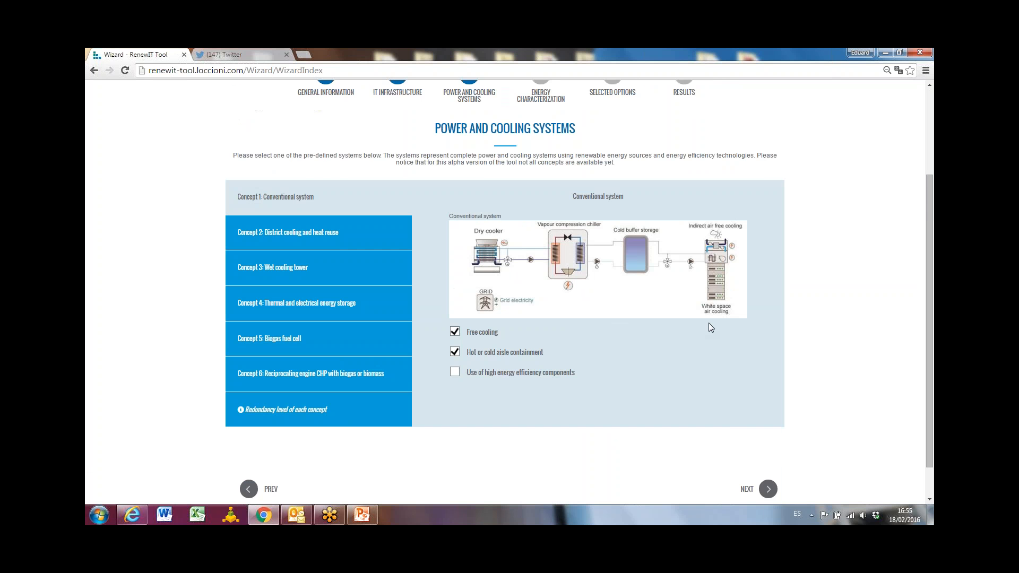
click(768, 449)
scroll(761, 446, down, 5)
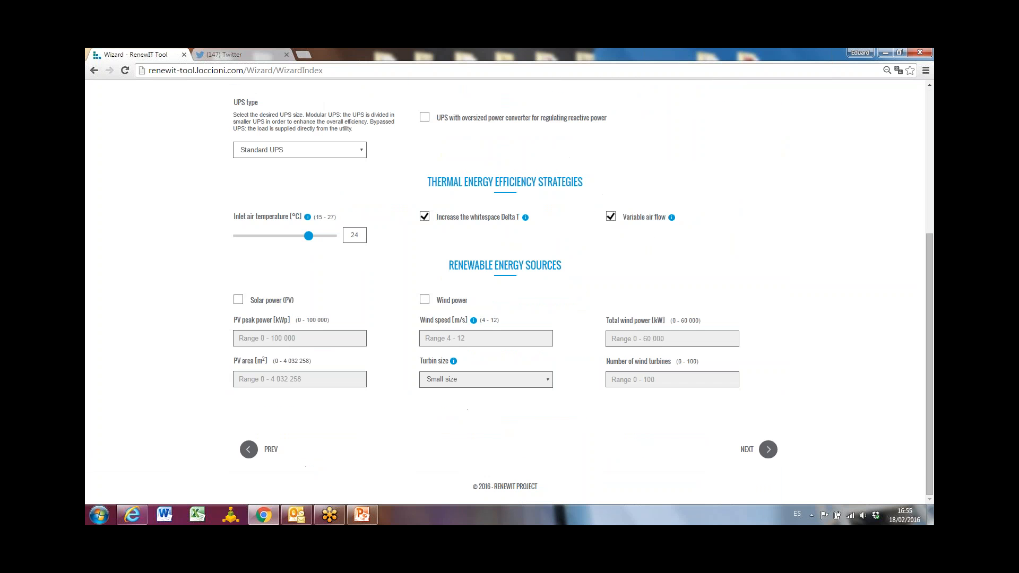
Enable solar power as a renewable energy source with a PV area of 4000 m².
click(239, 304)
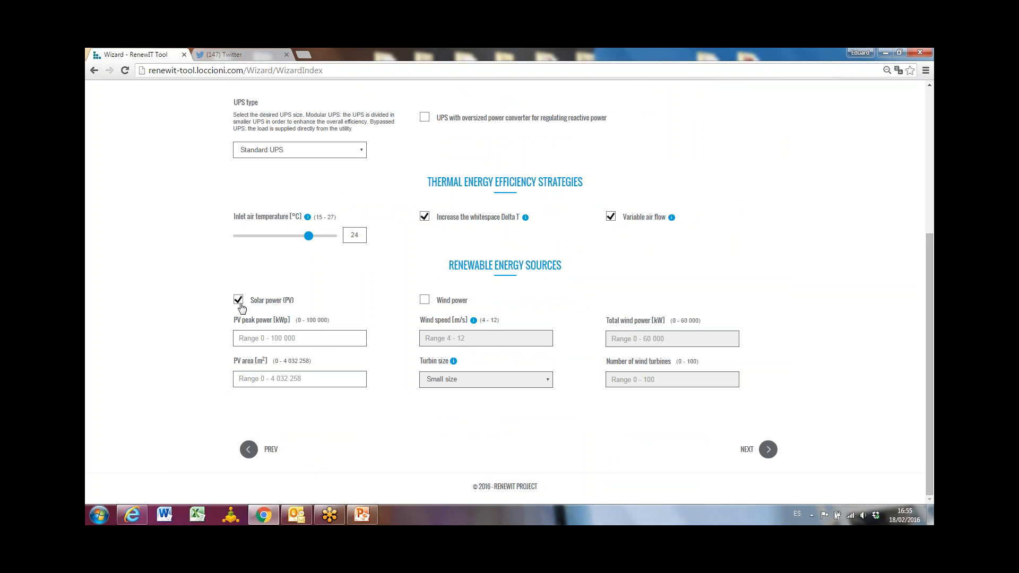
click(240, 379)
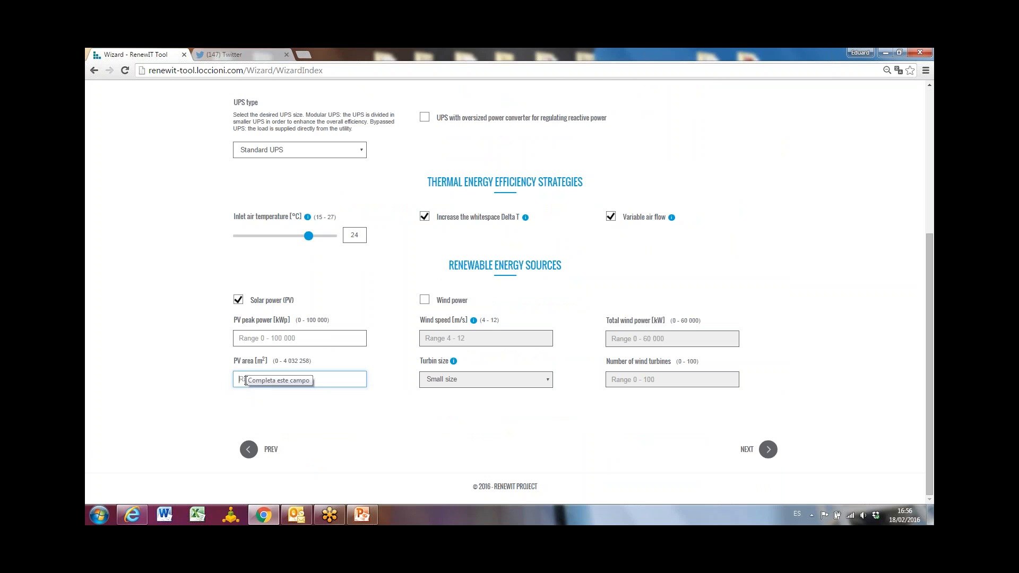
text(4000)
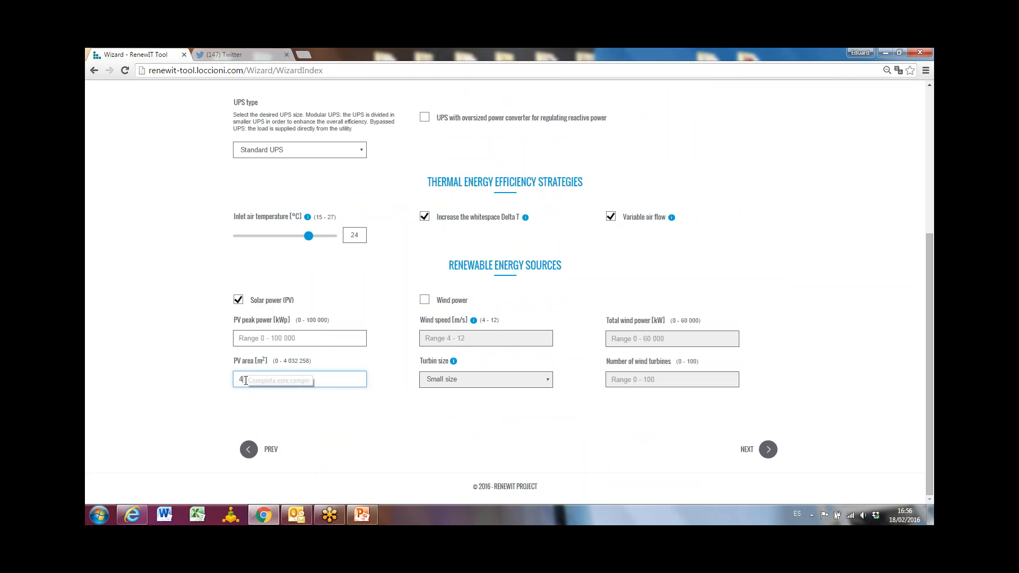
click(267, 422)
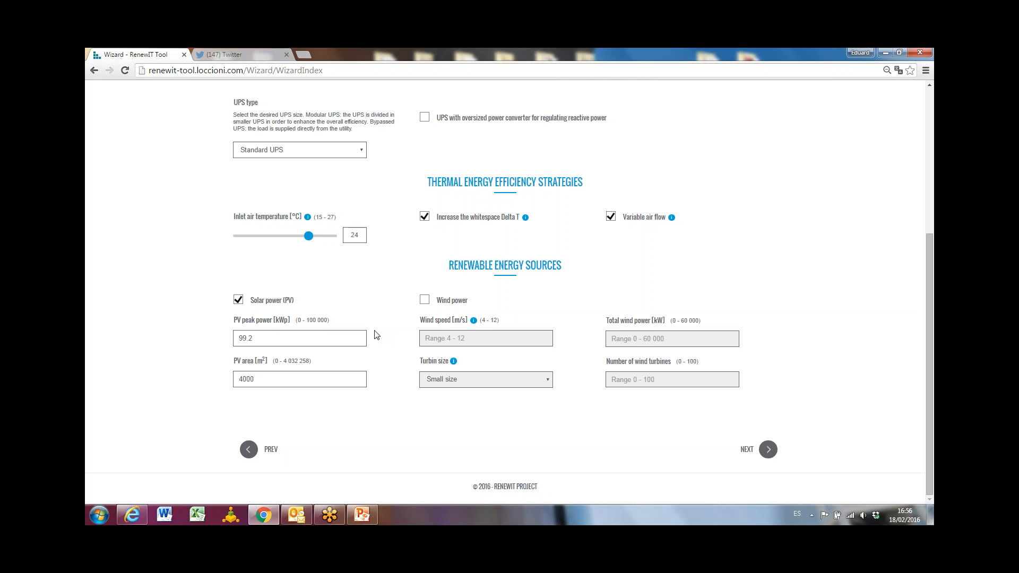
Leave wind power disabled, and calculate the second scenario's results from its selected options summary.
click(423, 301)
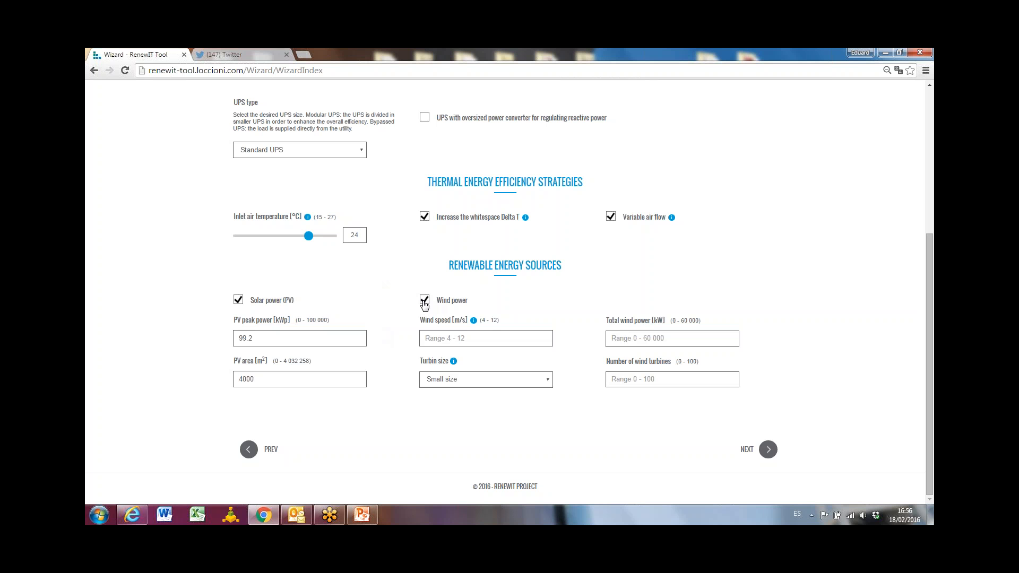
click(425, 300)
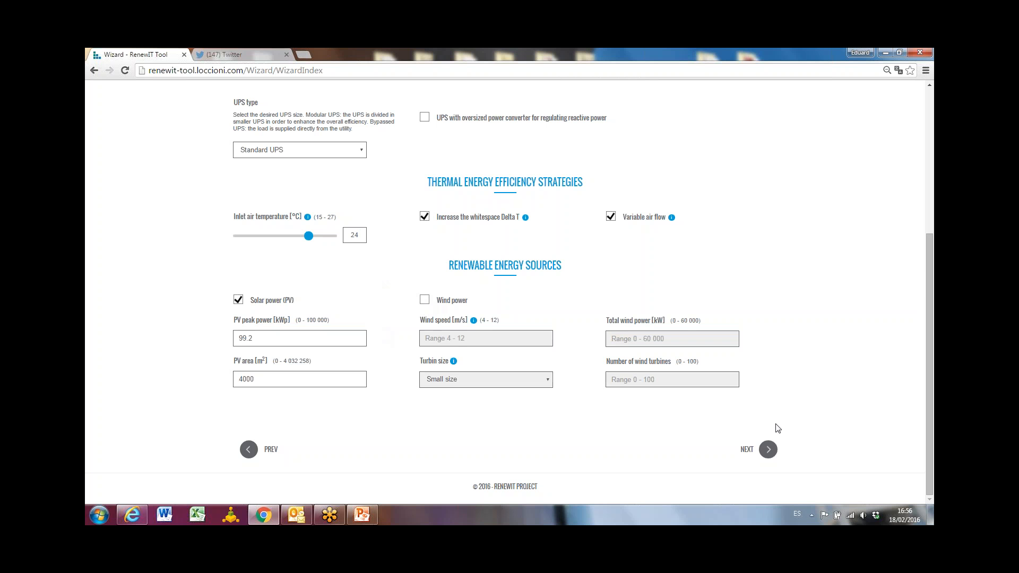
click(768, 450)
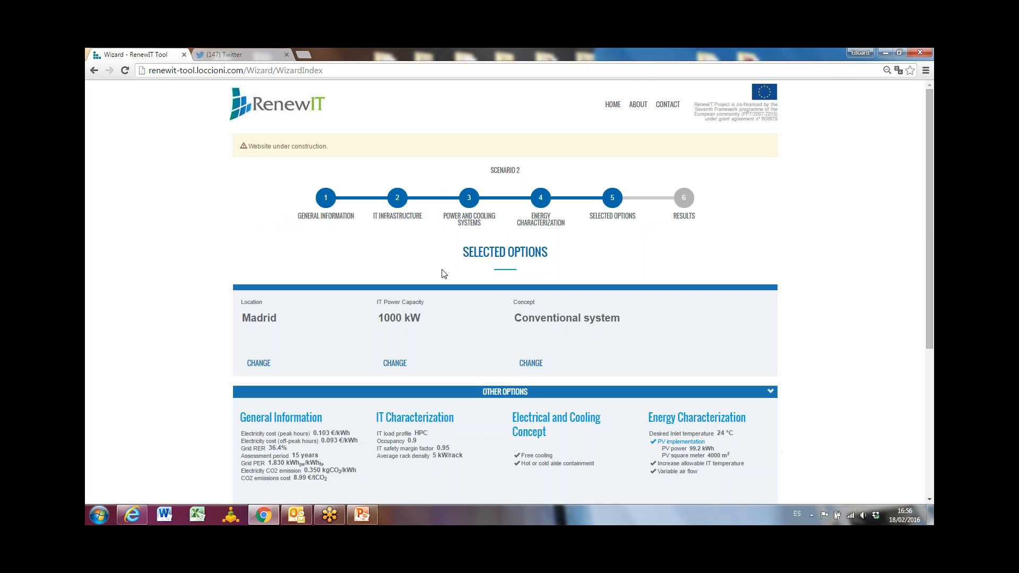
scroll(444, 274, down, 2)
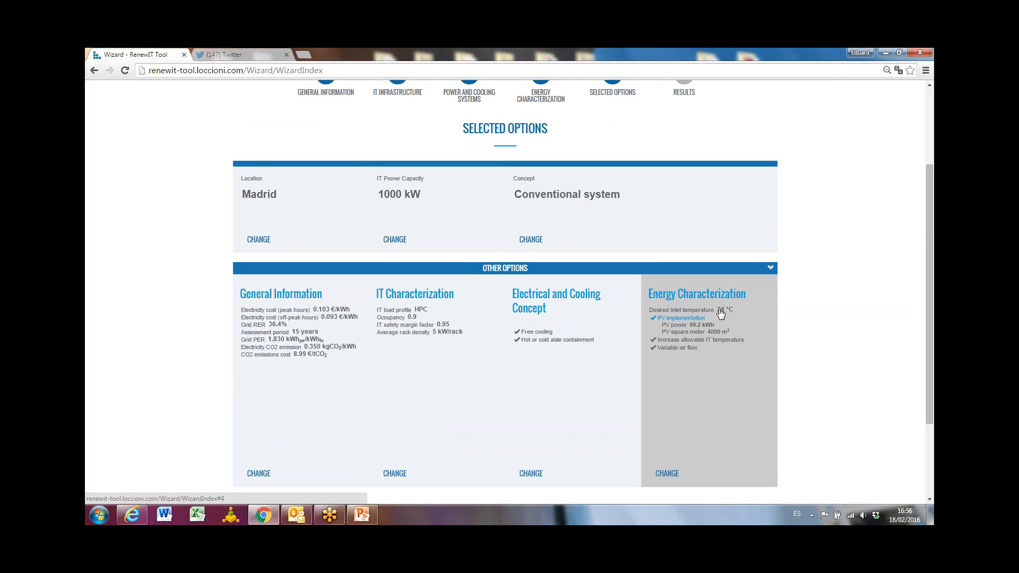
scroll(791, 441, down, 3)
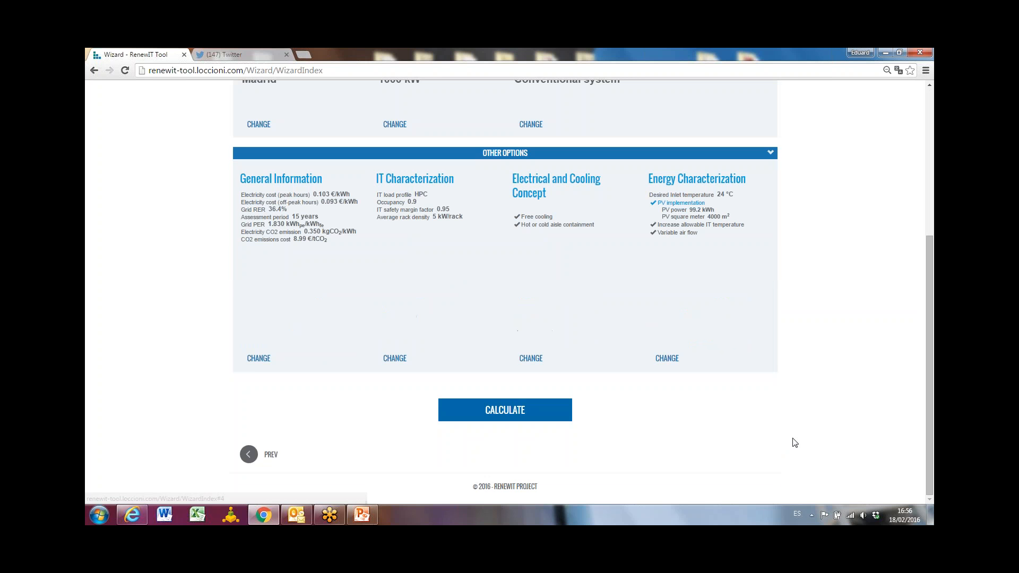
click(492, 415)
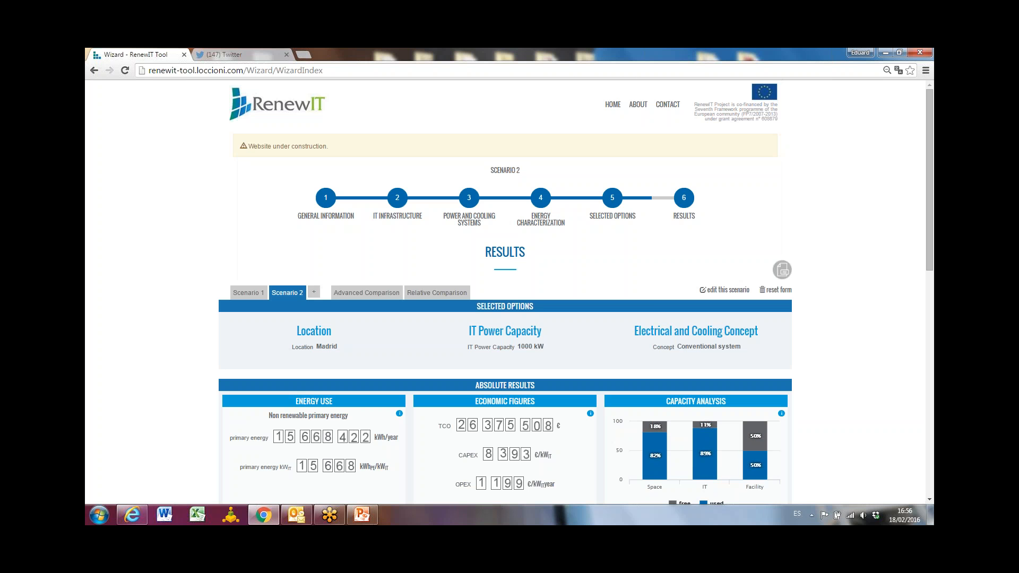
Examine the Madrid scenario's energy use, economic figures, capacity analysis and efficiency indicators.
scroll(489, 349, down, 2)
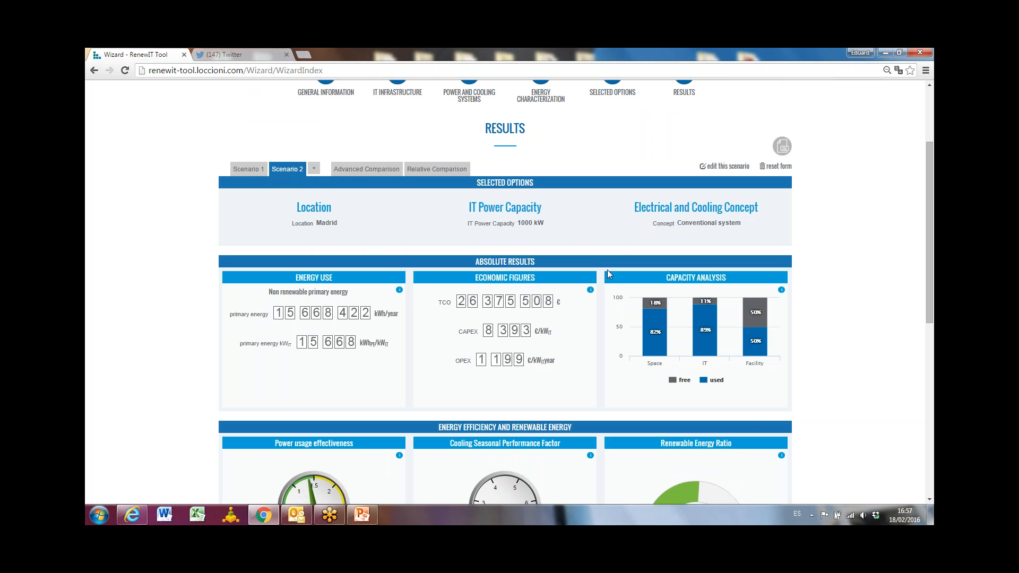
scroll(448, 314, down, 2)
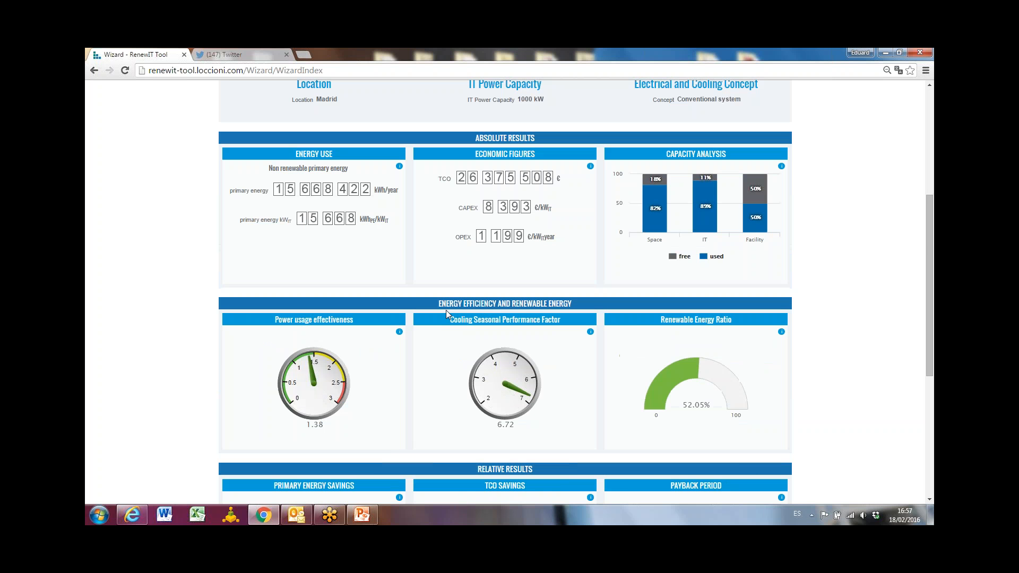
scroll(445, 314, up, 2)
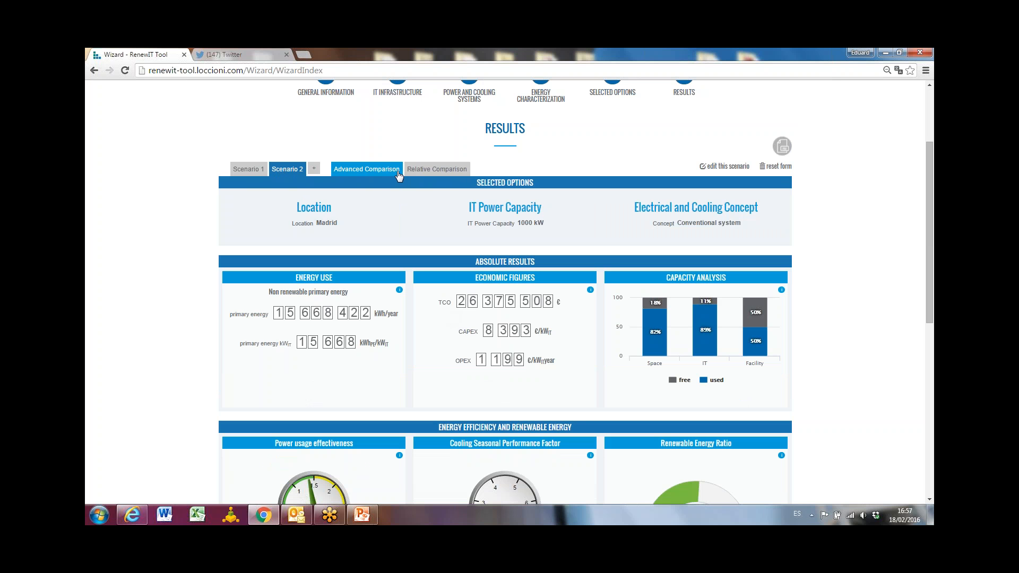
Compare both scenarios' primary energy, TCO breakdown, power usage effectiveness and renewable energy ratio in the Advanced Comparison.
click(364, 174)
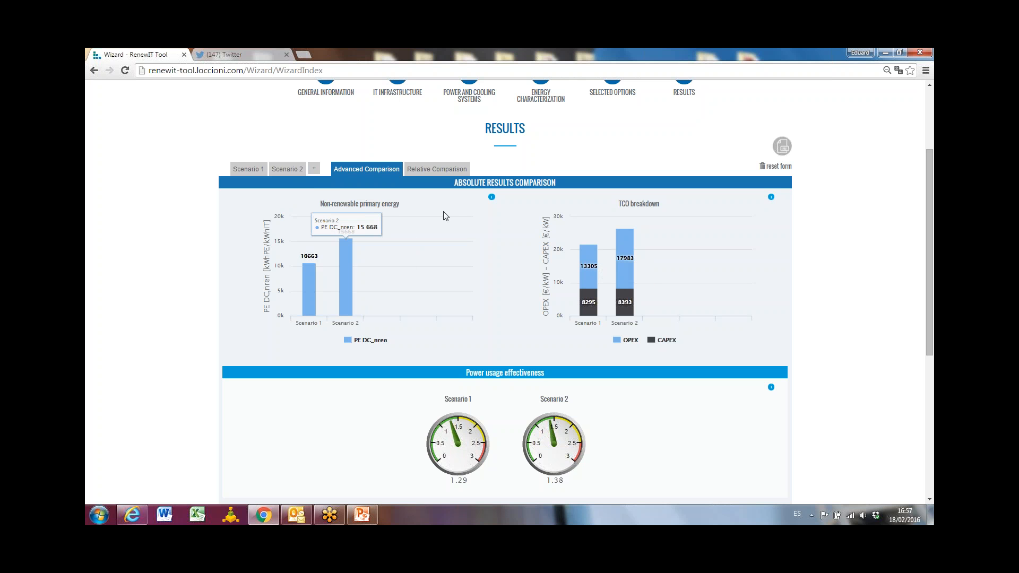
scroll(521, 289, down, 2)
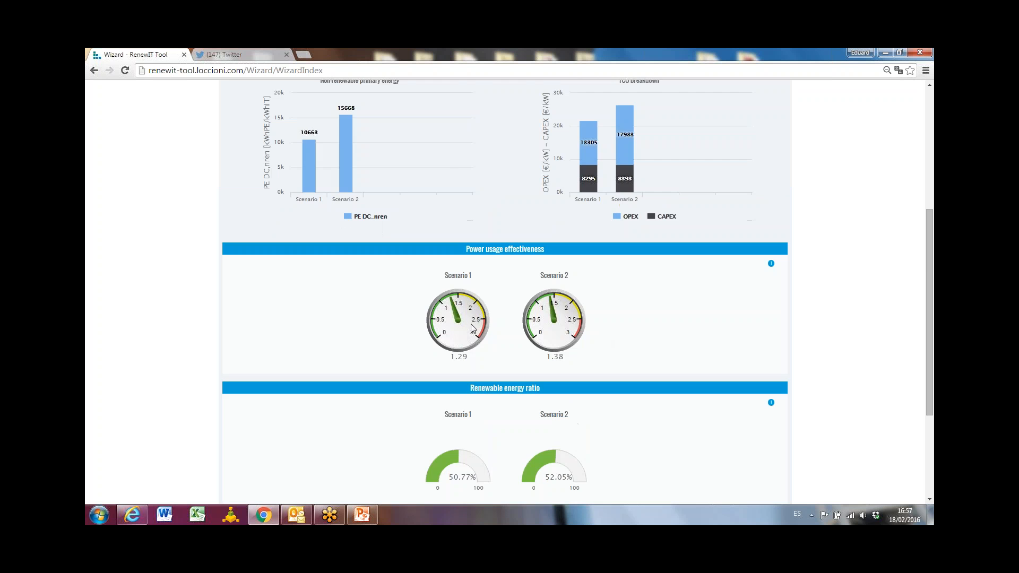
scroll(474, 329, down, 2)
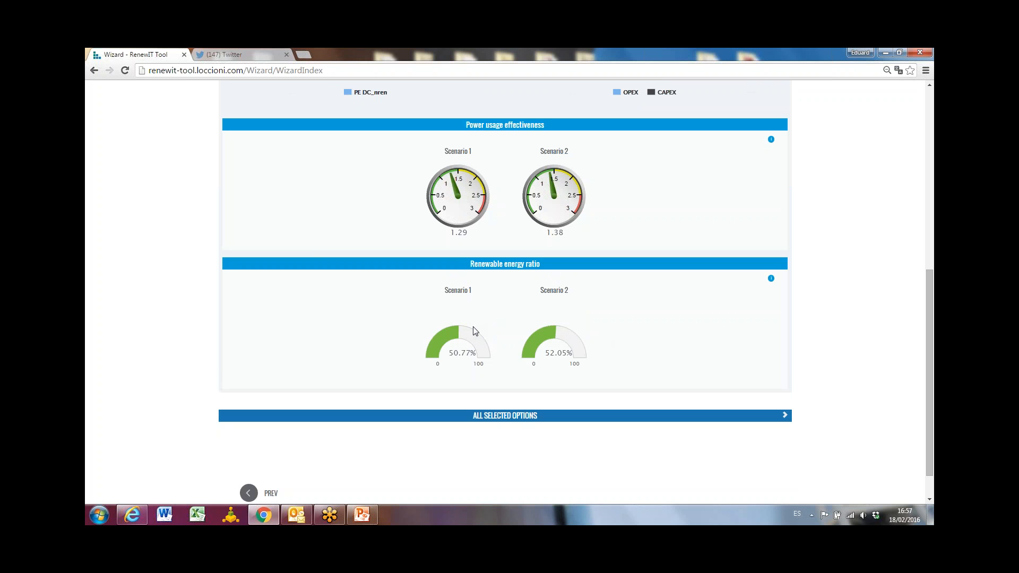
scroll(475, 331, up, 4)
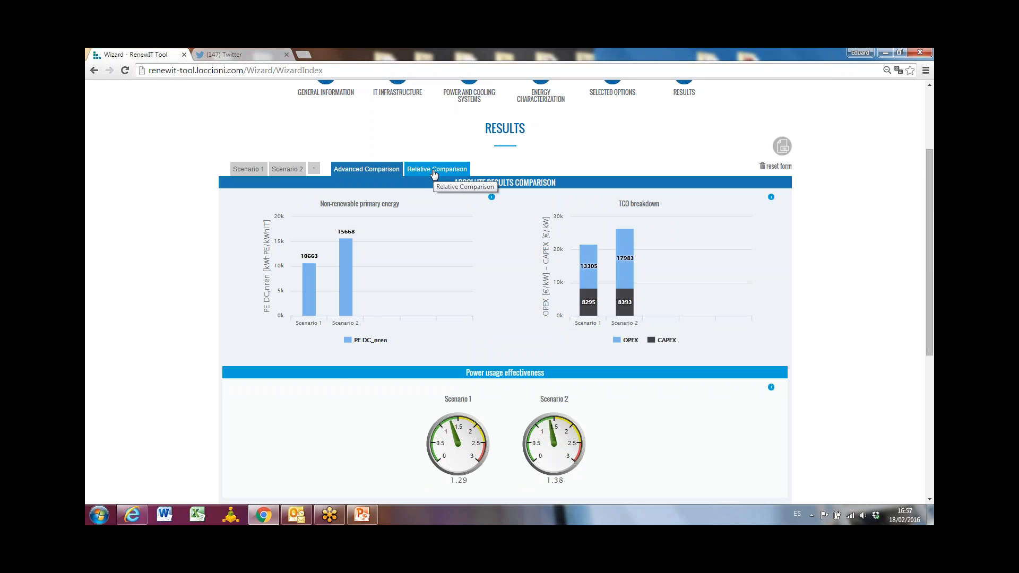
Examine the Relative Comparison of the two scenarios, including primary energy savings, TCO savings and renewable energy ratio.
click(430, 173)
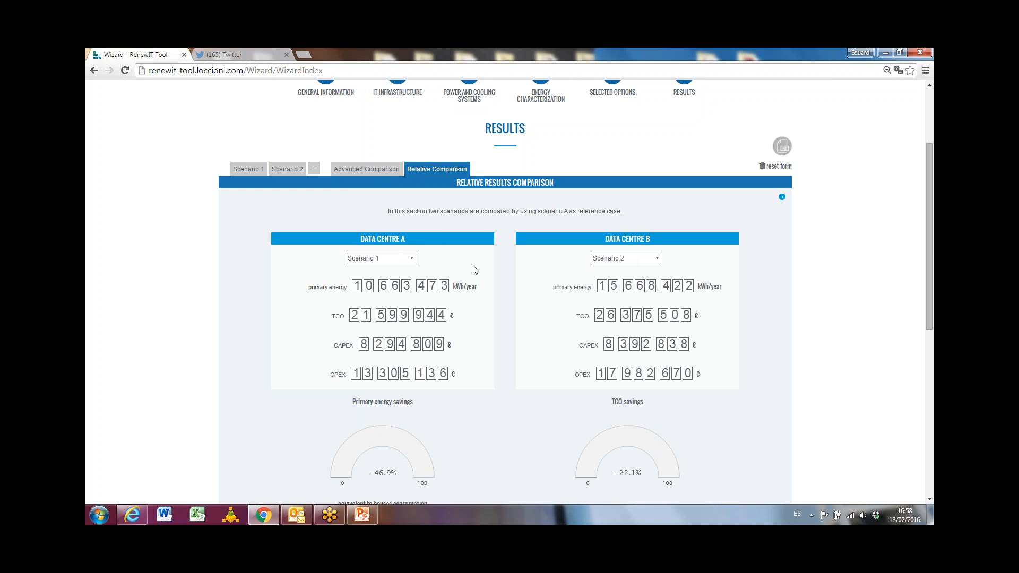
scroll(476, 271, down, 5)
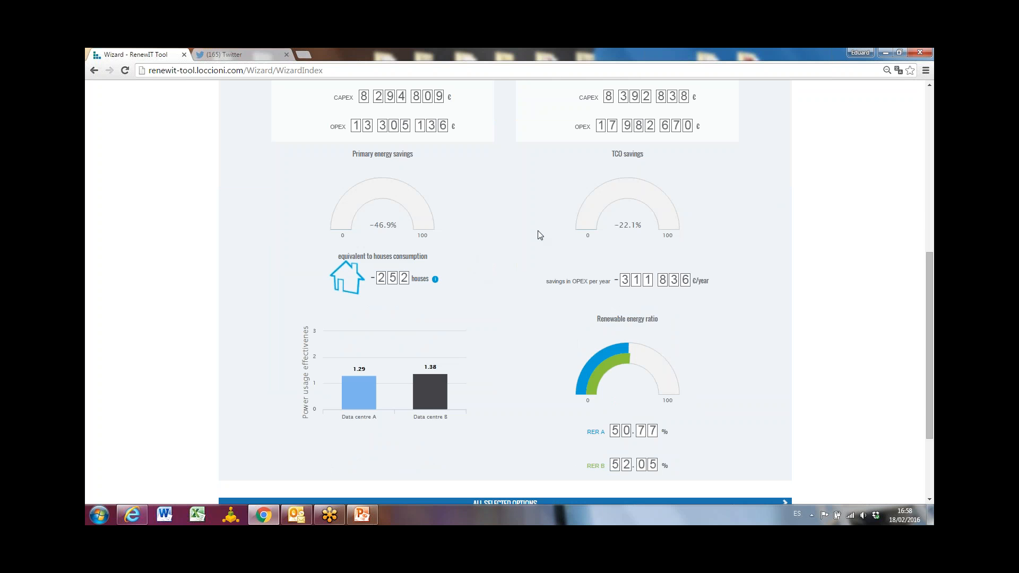
scroll(540, 237, up, 2)
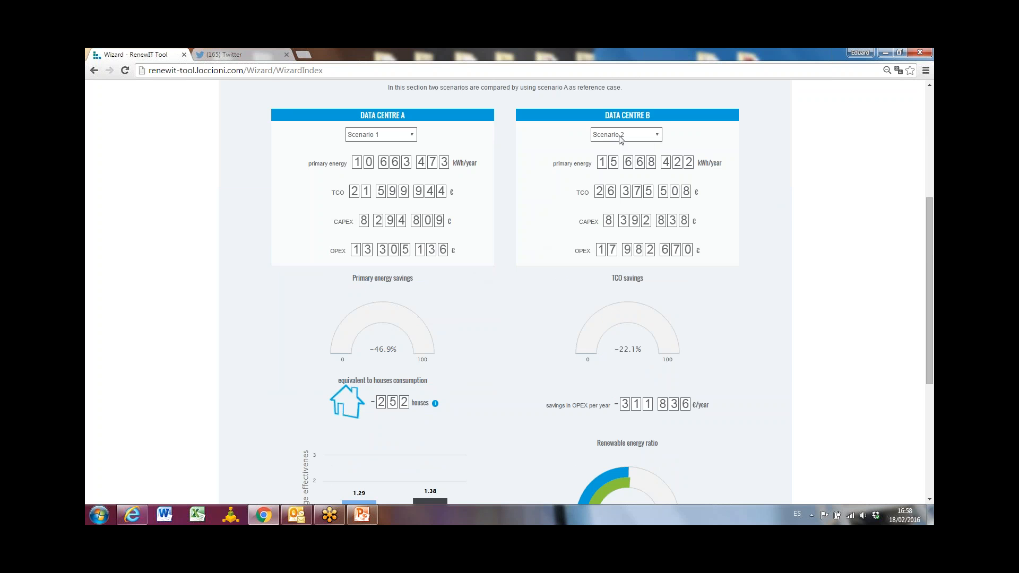
scroll(647, 423, down, 2)
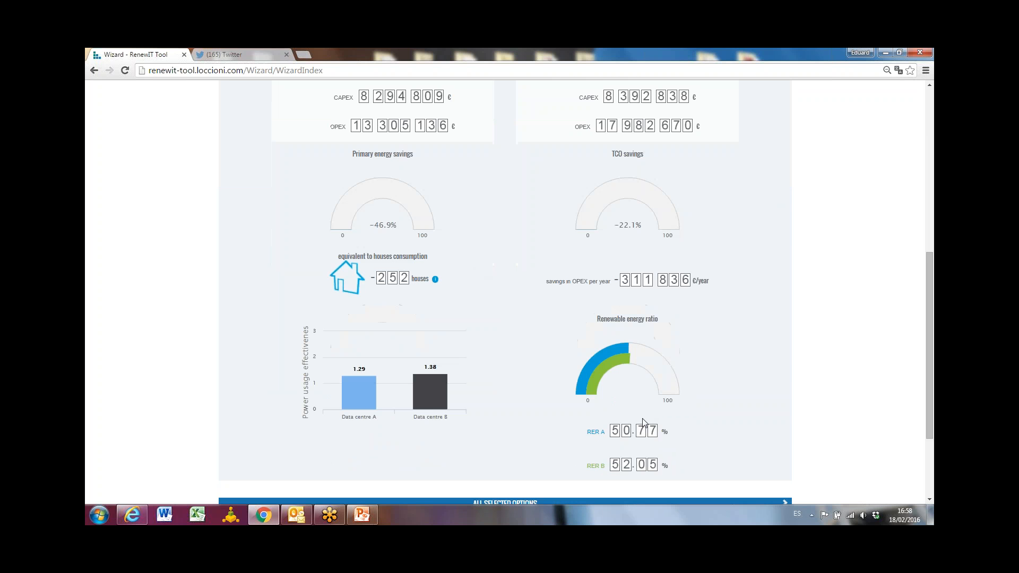
scroll(639, 345, up, 2)
Swap the compared scenarios, setting Data Centre A to Scenario 2 and Data Centre B to Scenario 1.
click(648, 136)
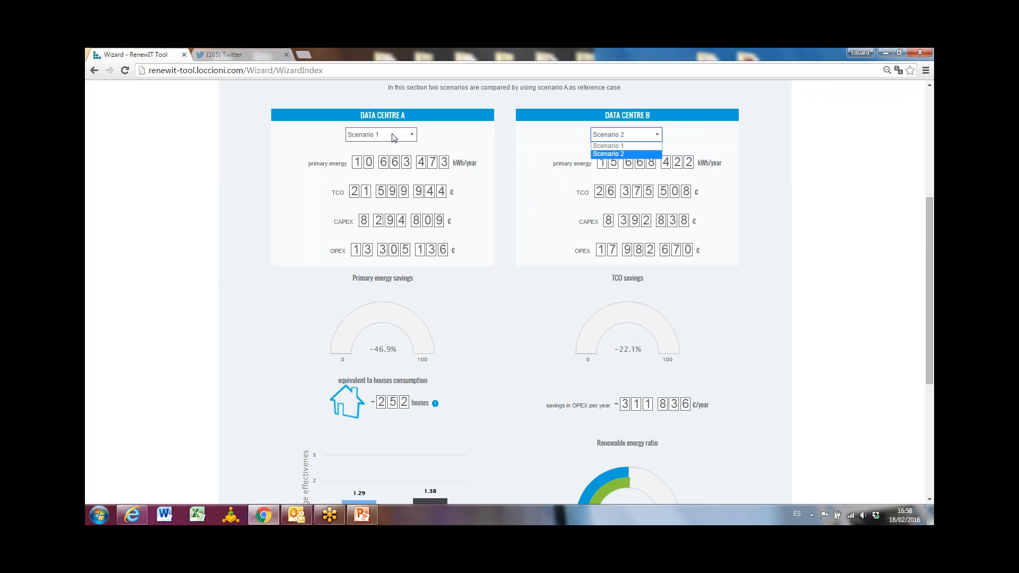
click(394, 136)
click(381, 154)
click(645, 135)
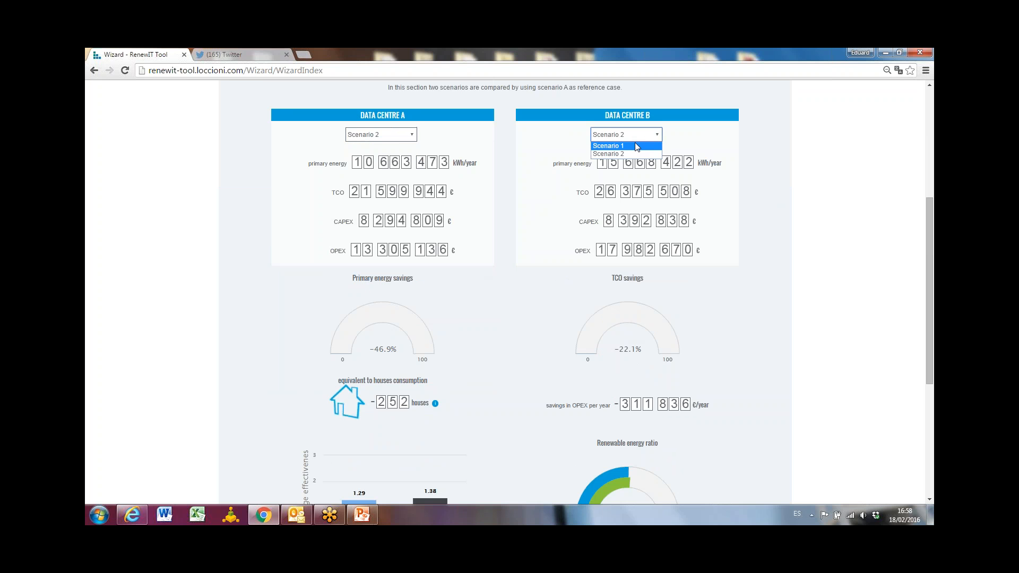
click(632, 142)
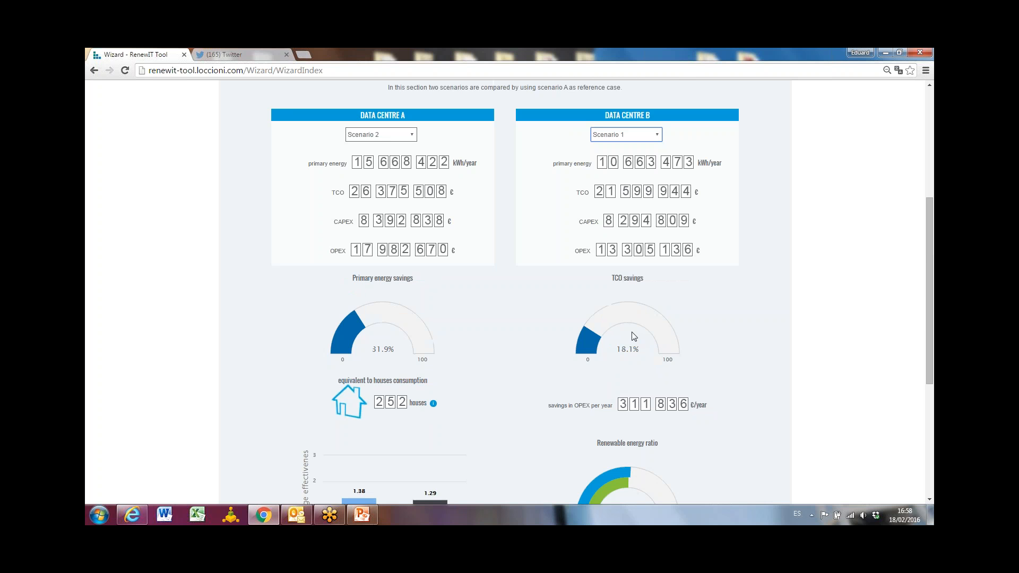
Return to the second scenario's IT infrastructure form and review its load, capacity and green algorithm options.
scroll(637, 334, up, 2)
scroll(499, 255, up, 2)
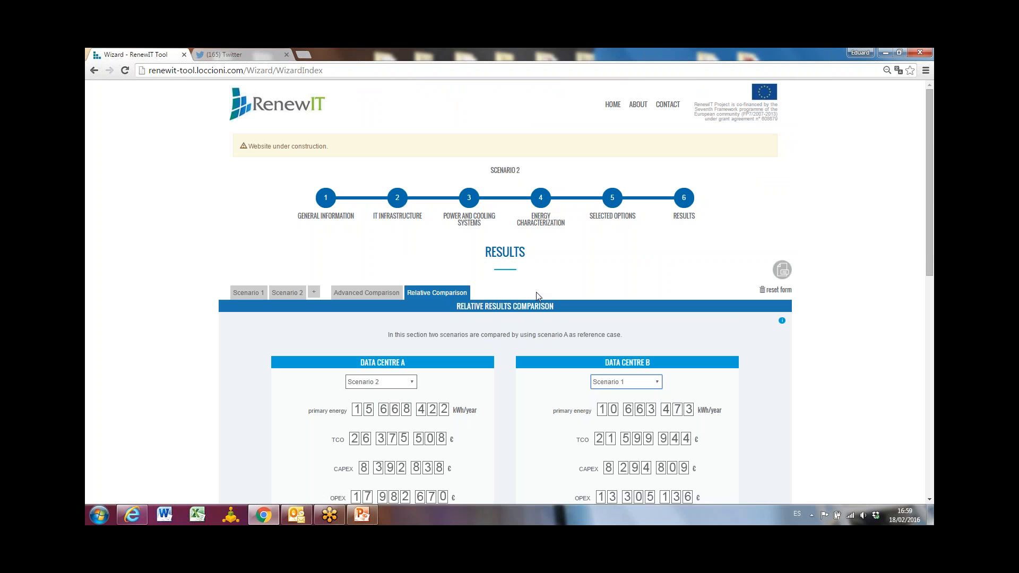
click(398, 202)
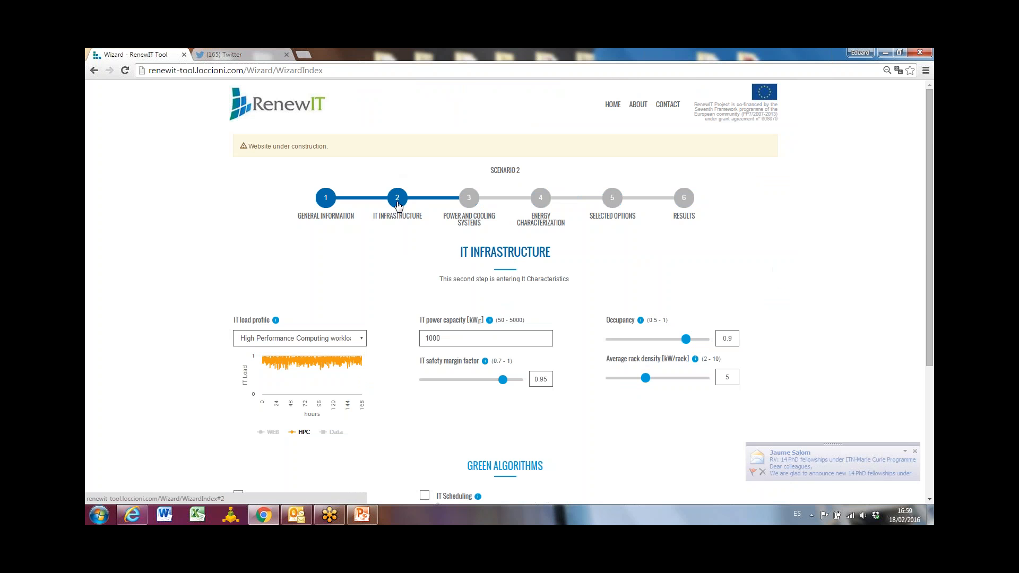
scroll(399, 210, down, 2)
scroll(400, 210, down, 2)
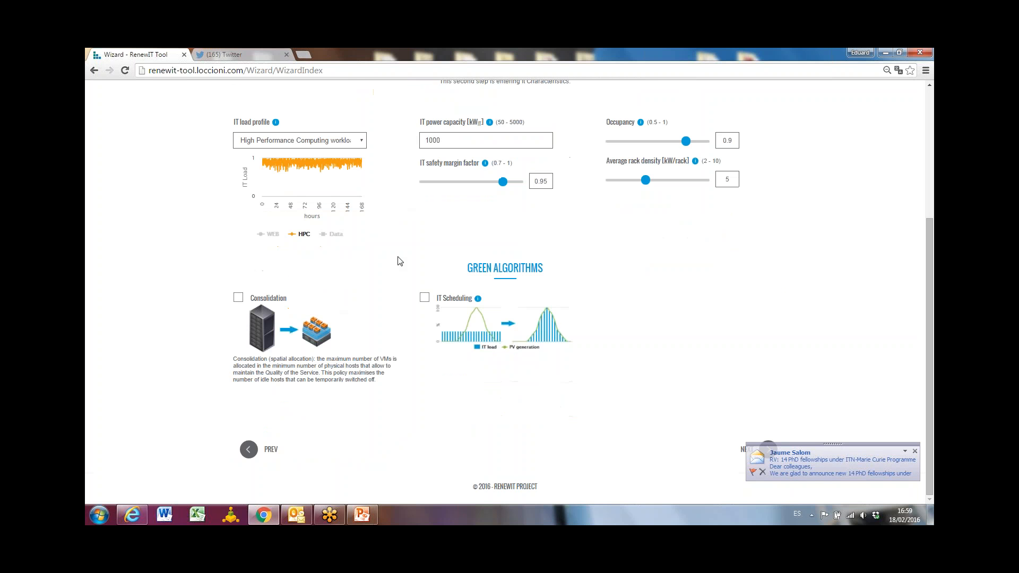
scroll(474, 309, up, 2)
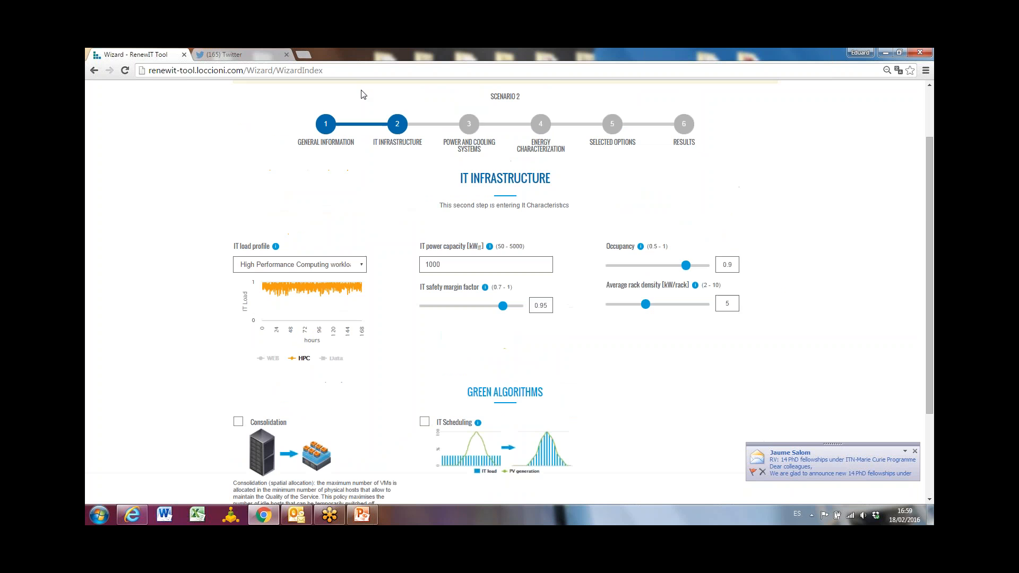